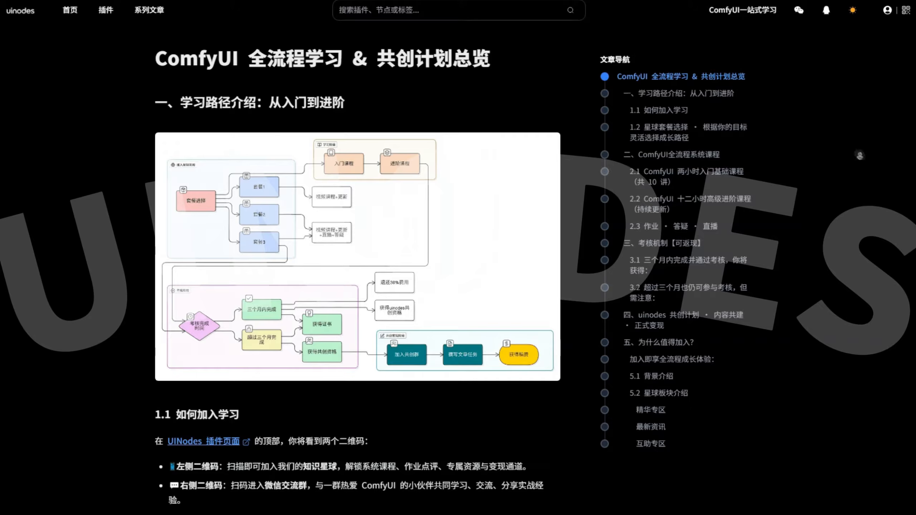
Read through the ComfyUI learning plan article, from the joining instructions to the package comparison
{"action": "scroll", "coordinate": [860, 155], "scroll_direction": "down", "scroll_amount": 3}
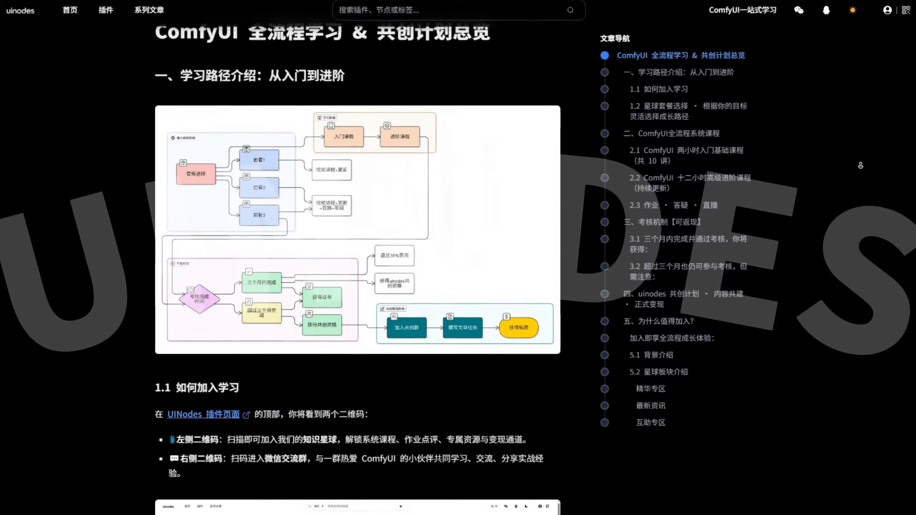
{"action": "scroll", "coordinate": [861, 166], "scroll_direction": "down", "scroll_amount": 10}
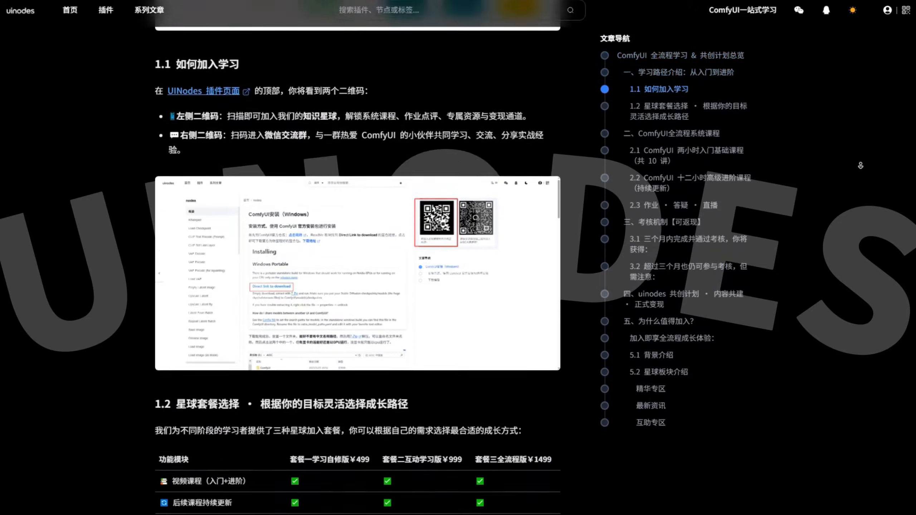
{"action": "scroll", "coordinate": [862, 173], "scroll_direction": "down", "scroll_amount": 3}
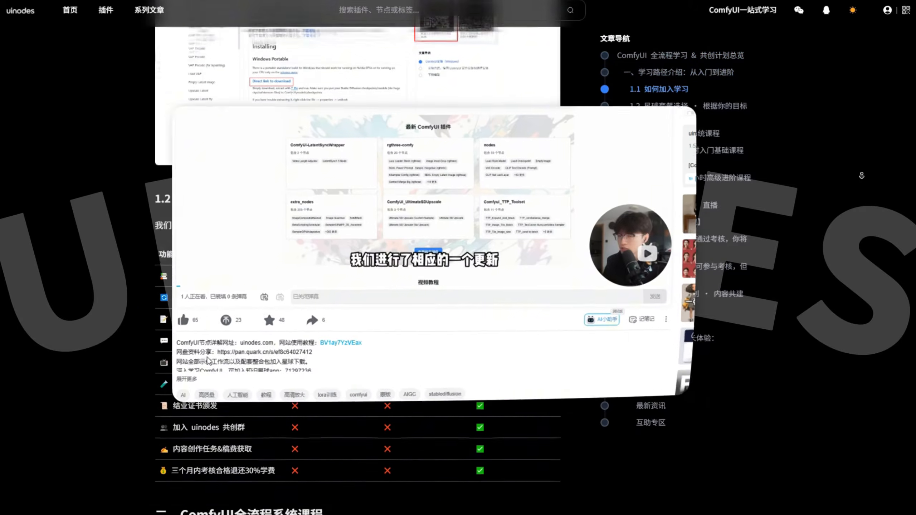
{"action": "scroll", "coordinate": [862, 176], "scroll_direction": "down", "scroll_amount": 5}
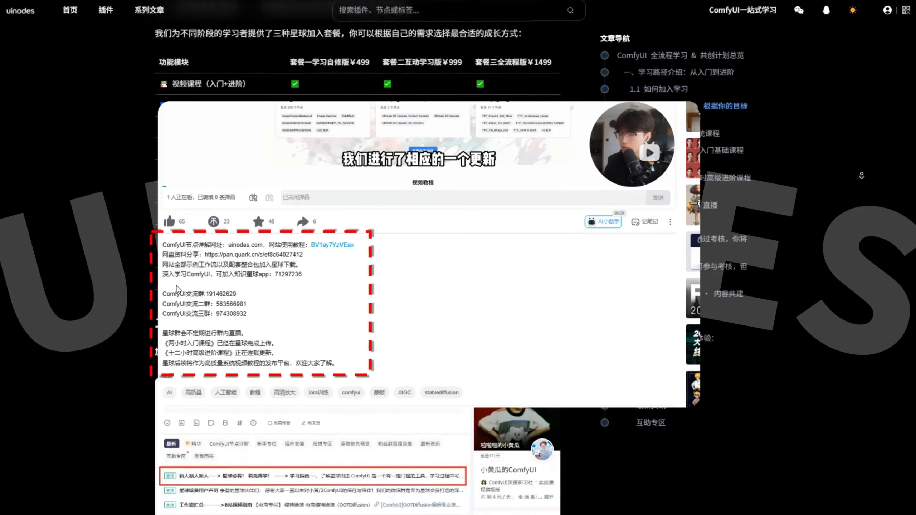
{"action": "scroll", "coordinate": [862, 175], "scroll_direction": "down", "scroll_amount": 4}
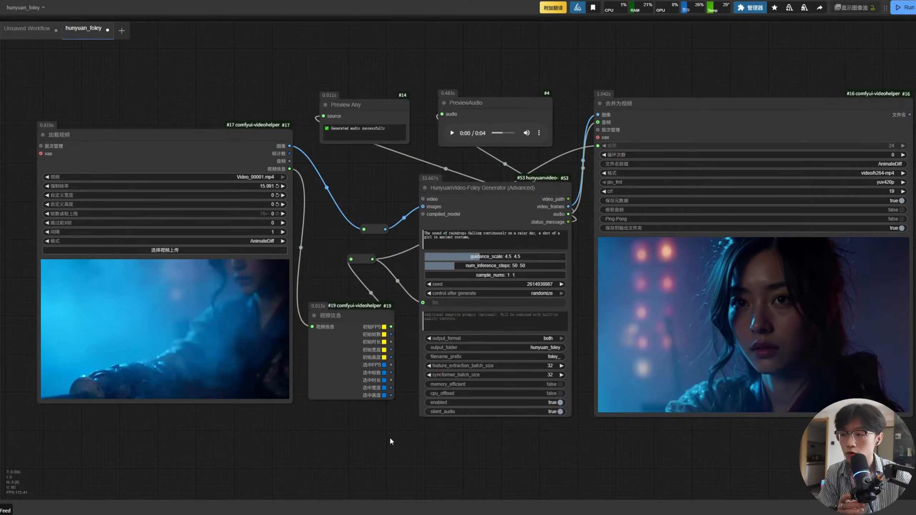
Examine the hunyuan_foley workflow, covering its video loader, generator and video combine nodes and the loaded source clip
{"action": "left_click_drag", "start_coordinate": [390, 441], "coordinate": [428, 436]}
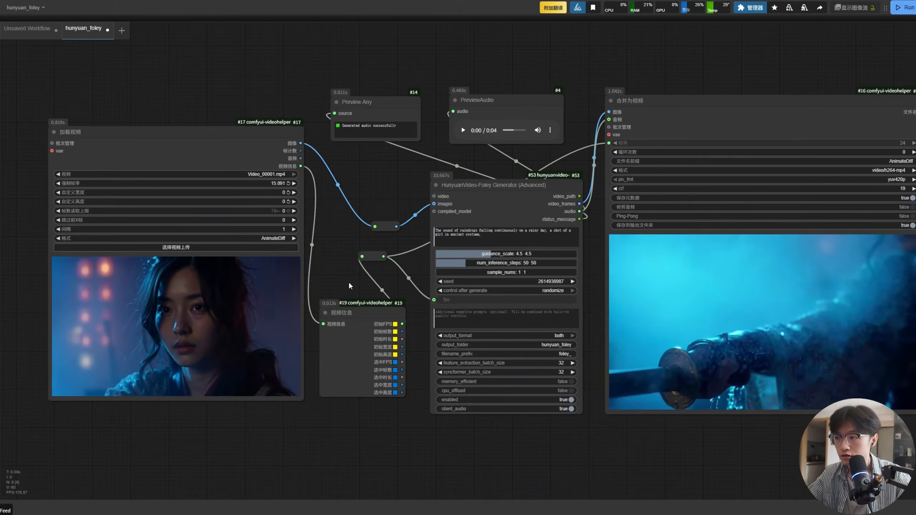
{"action": "left_click_drag", "start_coordinate": [360, 206], "coordinate": [347, 210]}
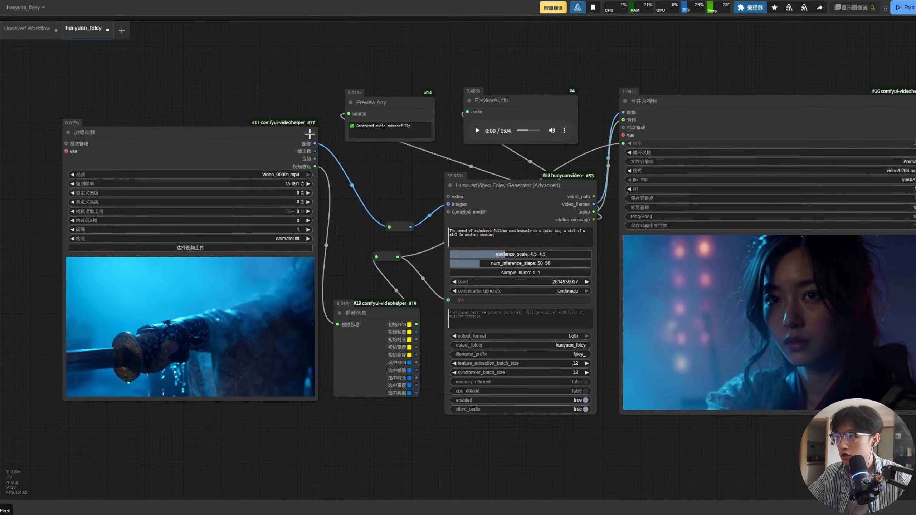
{"action": "left_click_drag", "start_coordinate": [223, 265], "coordinate": [233, 266]}
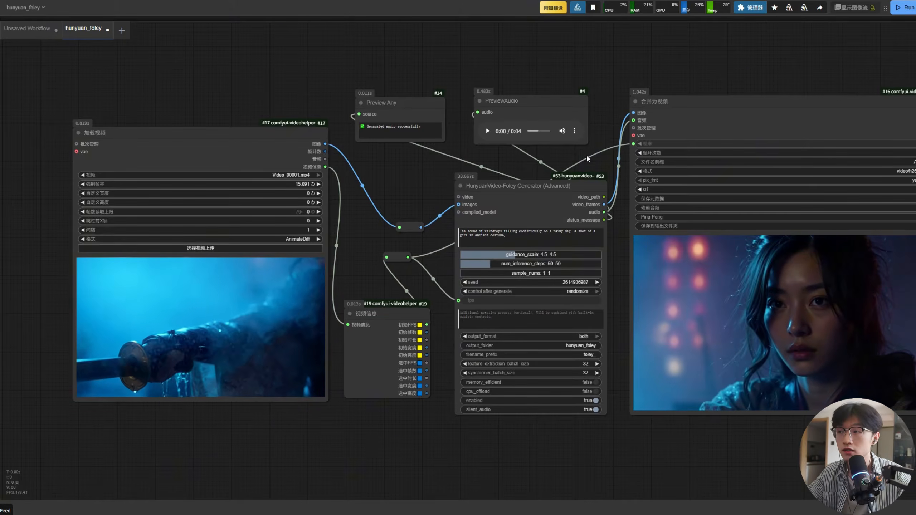
{"action": "left_click_drag", "start_coordinate": [720, 108], "coordinate": [703, 107]}
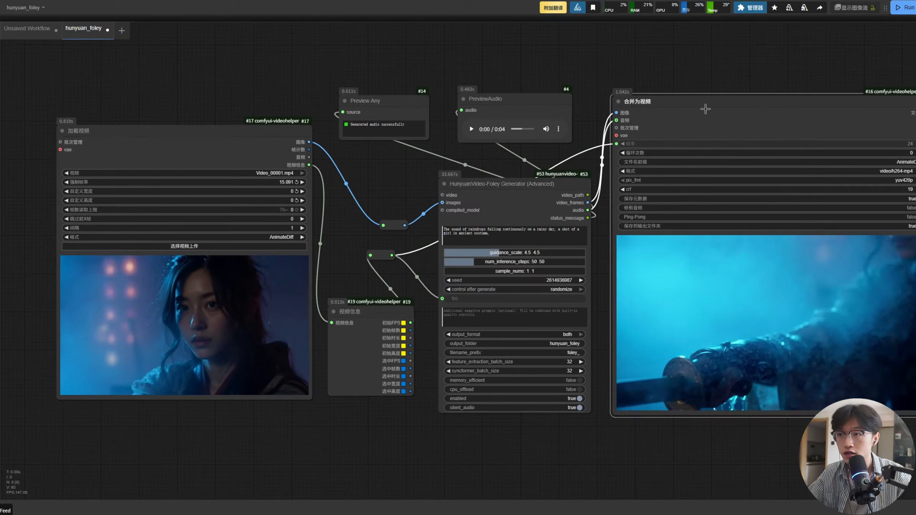
{"action": "scroll", "coordinate": [385, 271], "scroll_direction": "up", "scroll_amount": 2}
{"action": "left_click_drag", "start_coordinate": [357, 265], "coordinate": [575, 238]}
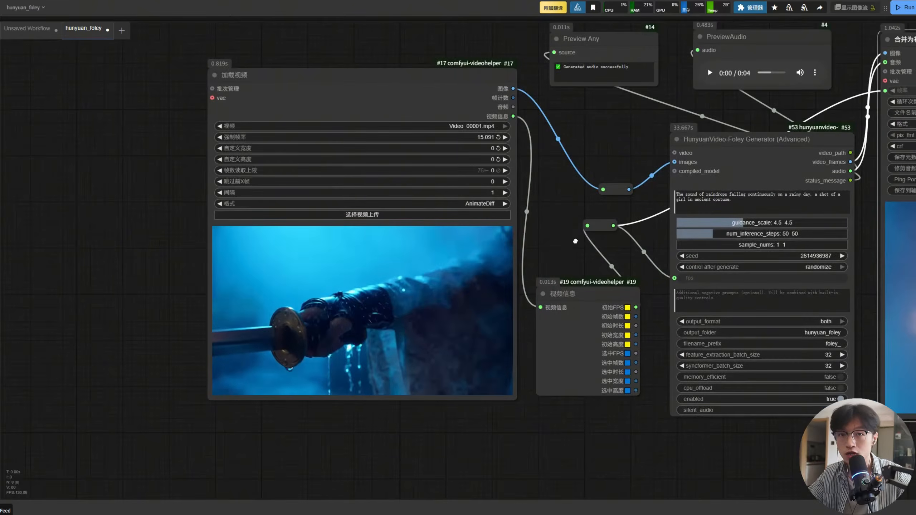
{"action": "scroll", "coordinate": [347, 318], "scroll_direction": "up", "scroll_amount": 2}
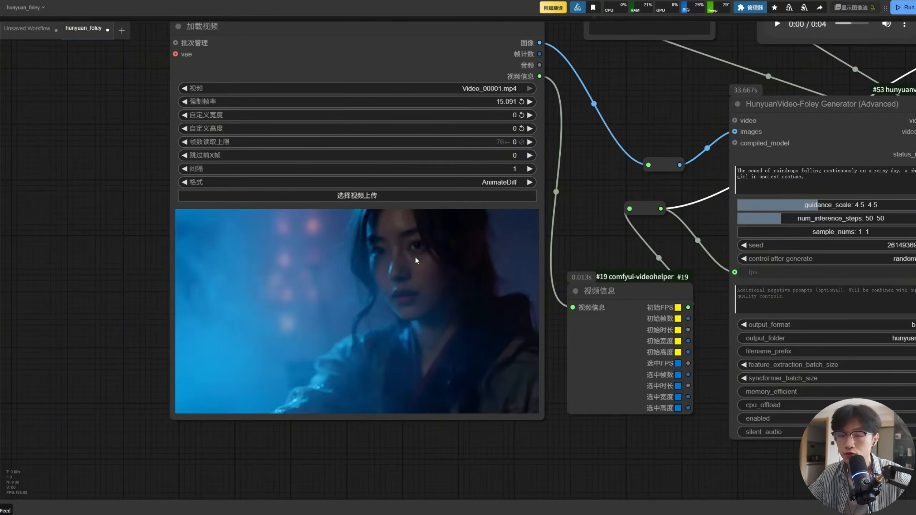
Inspect the text prompt of the HunyuanVideo-Foley Generator node and compare the source clip with the combined output video
{"action": "left_click_drag", "start_coordinate": [570, 166], "coordinate": [377, 190]}
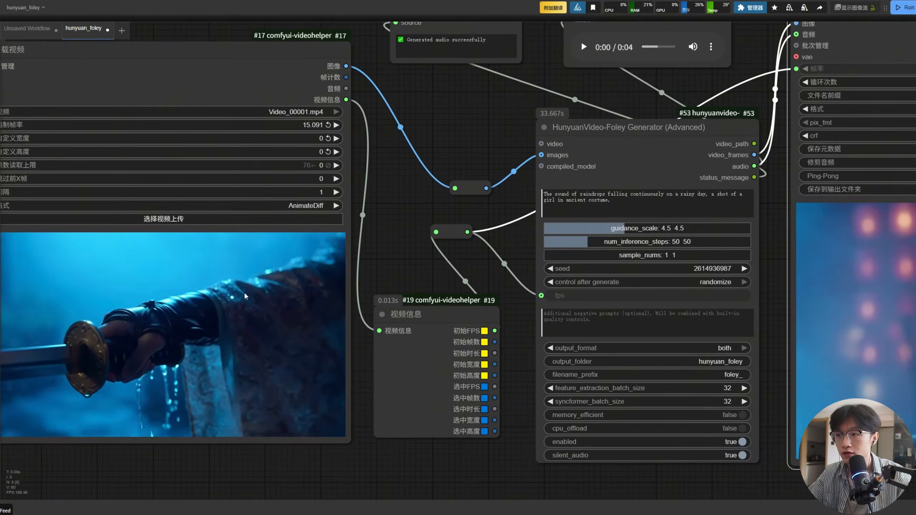
{"action": "triple_click", "coordinate": [602, 192]}
{"action": "left_click", "coordinate": [602, 192]}
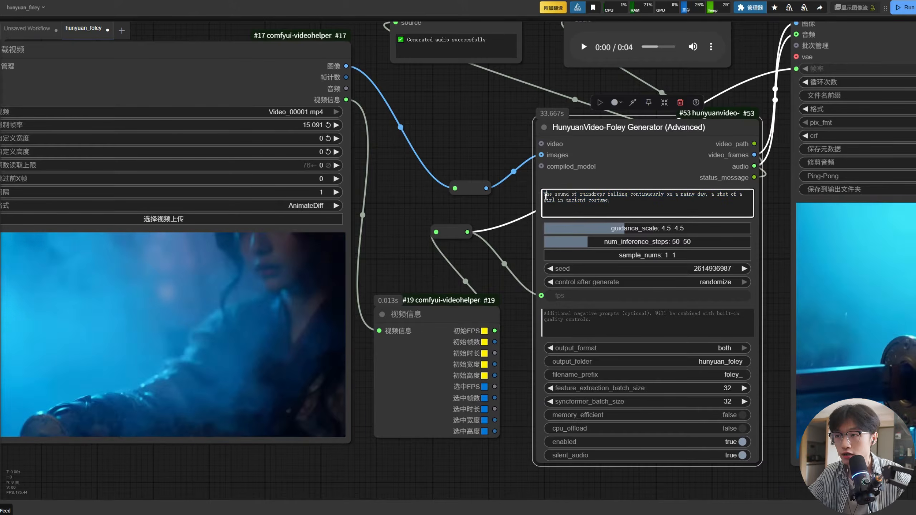
{"action": "scroll", "coordinate": [434, 187], "scroll_direction": "down", "scroll_amount": 3}
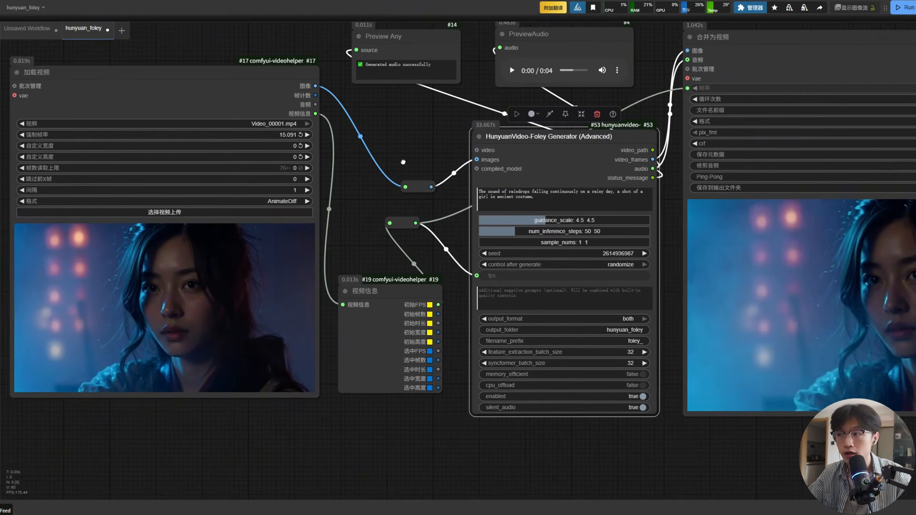
{"action": "scroll", "coordinate": [471, 231], "scroll_direction": "down", "scroll_amount": 2}
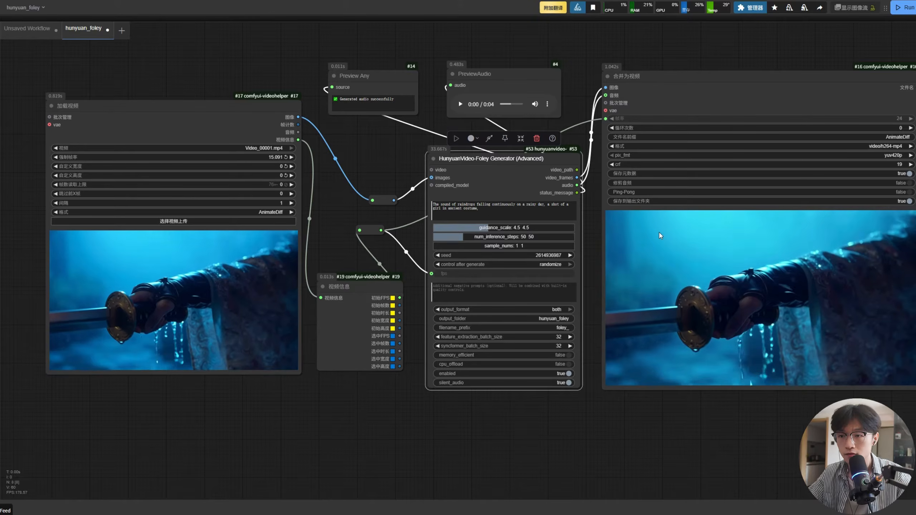
{"action": "left_click_drag", "start_coordinate": [641, 440], "coordinate": [618, 434]}
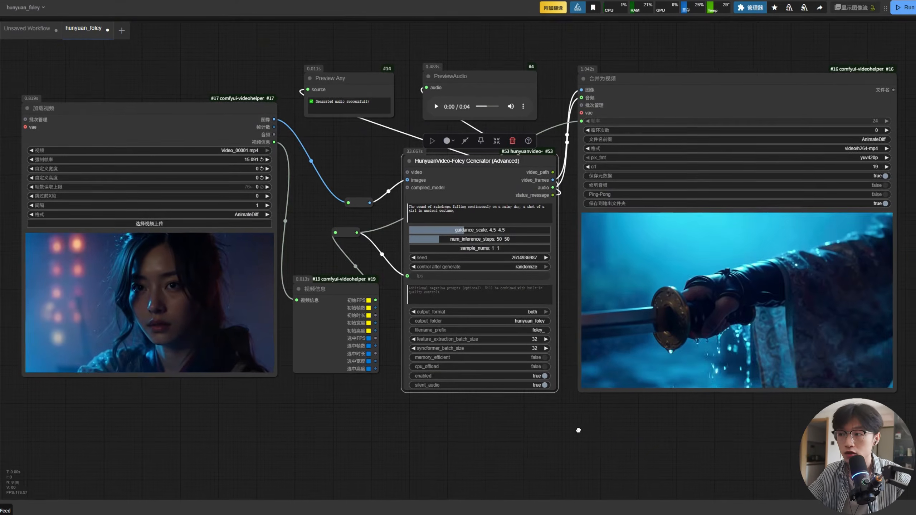
Load the temple clip AnimateDiff_00115.mp4 into the video loader node
{"action": "left_click_drag", "start_coordinate": [555, 434], "coordinate": [522, 416]}
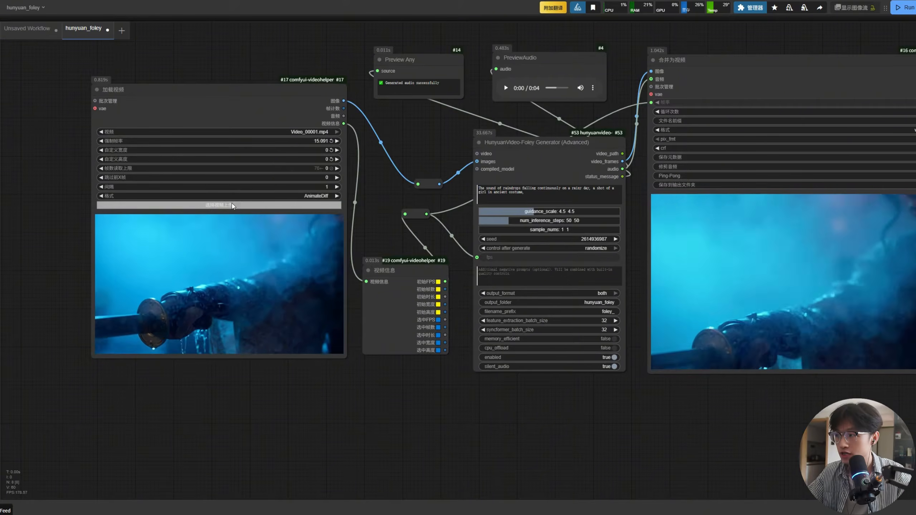
{"action": "left_click", "coordinate": [248, 209]}
{"action": "double_click", "coordinate": [324, 180]}
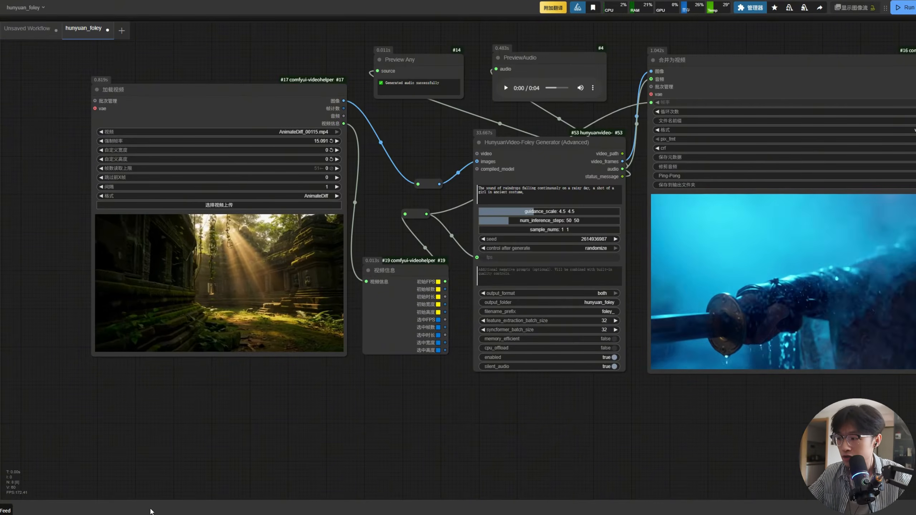
Switch to Baidu Translate, translate "寂静的神庙传出鸟叫的声音，镜头向前移动伴随着人物的脚步声音，" into English, and run the workflow with it as the generator prompt
{"action": "mouse_move", "coordinate": [147, 509]}
{"action": "left_click", "coordinate": [174, 489]}
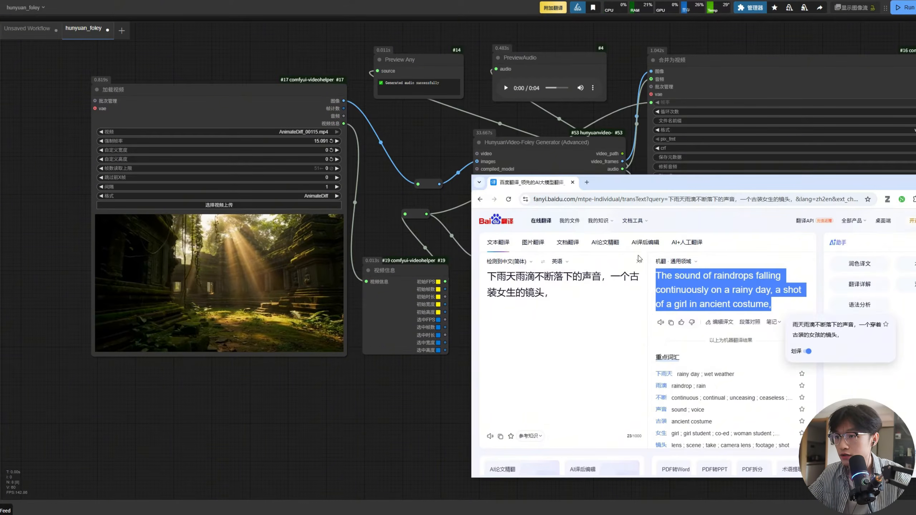
{"action": "left_click", "coordinate": [638, 276]}
{"action": "type", "text": "寂静的神庙传出鸟叫的声音，镜头向前移动伴随着人物的脚步声音，"}
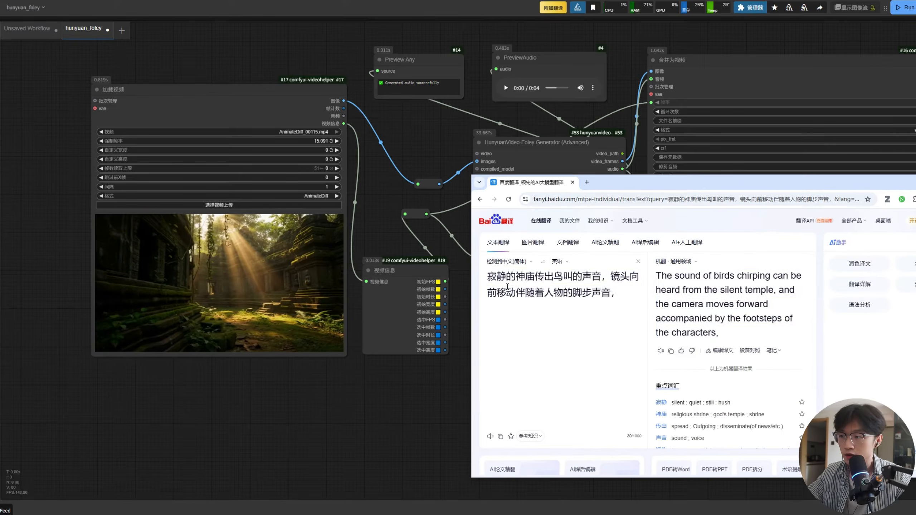
{"action": "left_click_drag", "start_coordinate": [510, 273], "coordinate": [583, 275]}
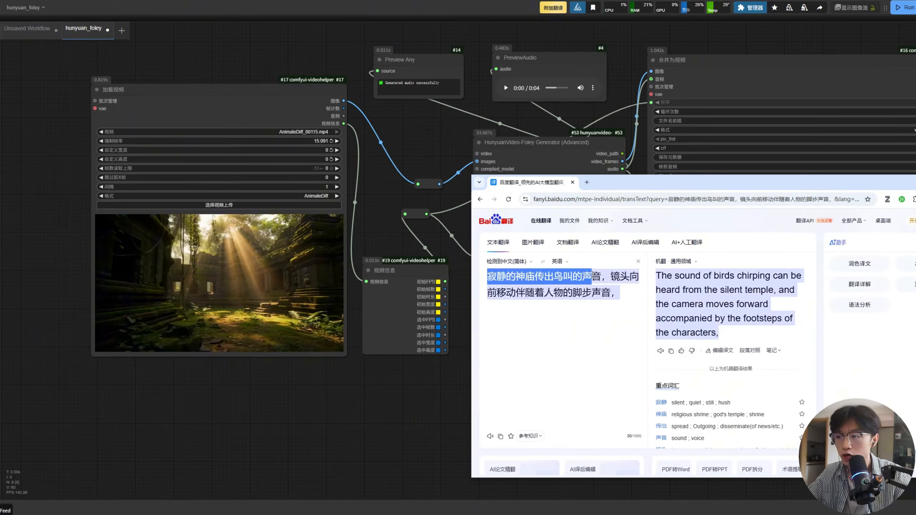
{"action": "left_click", "coordinate": [611, 275]}
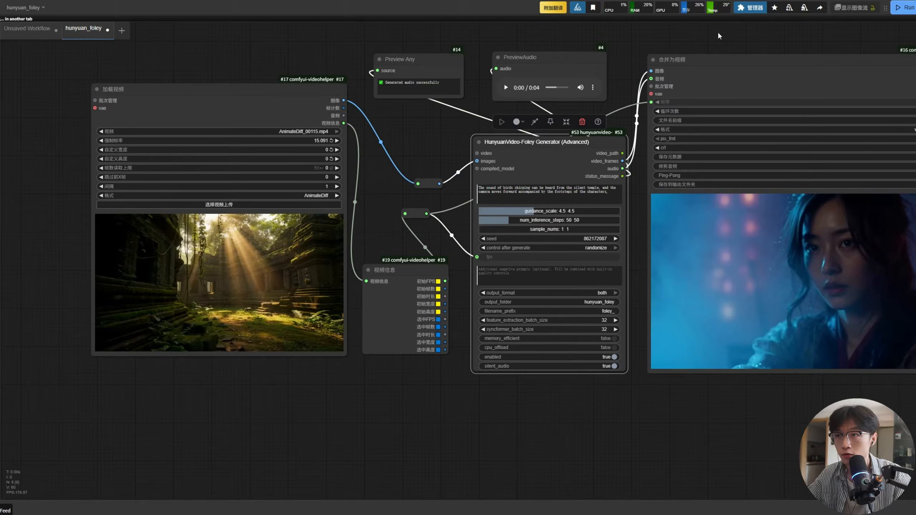
Follow the run's log and review the output temple video with its generated audio
{"action": "left_click_drag", "start_coordinate": [273, 371], "coordinate": [203, 408]}
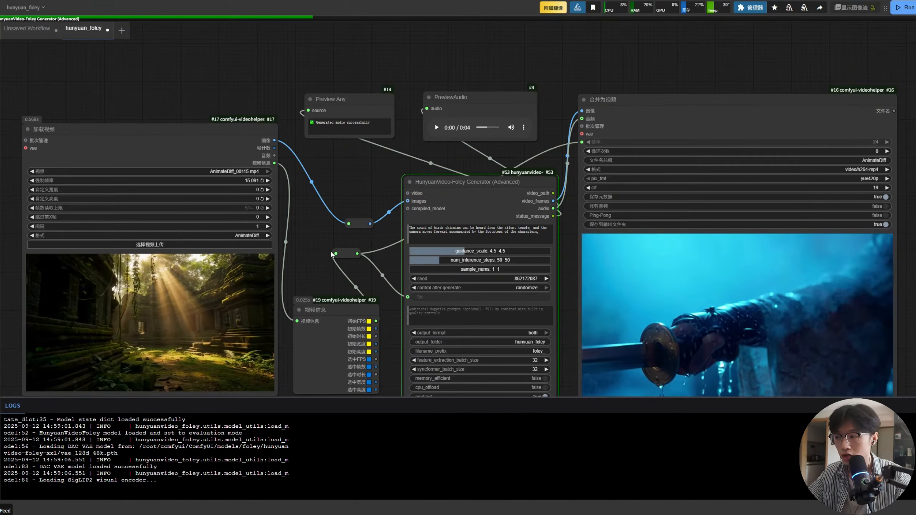
{"action": "left_click_drag", "start_coordinate": [328, 243], "coordinate": [321, 188]}
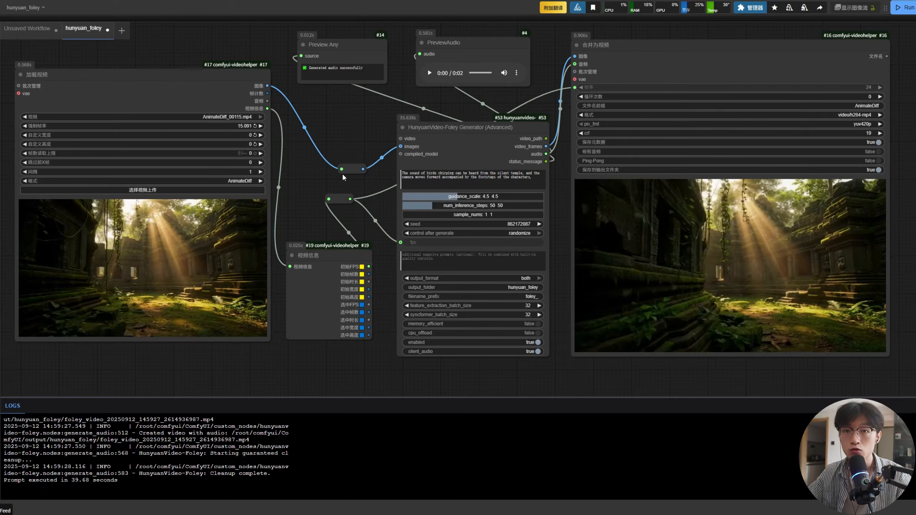
{"action": "mouse_move", "coordinate": [342, 177]}
{"action": "left_mouse_down"}
{"action": "mouse_move", "coordinate": [314, 180]}
{"action": "mouse_move", "coordinate": [347, 182]}
{"action": "mouse_move", "coordinate": [333, 177]}
{"action": "left_mouse_up"}
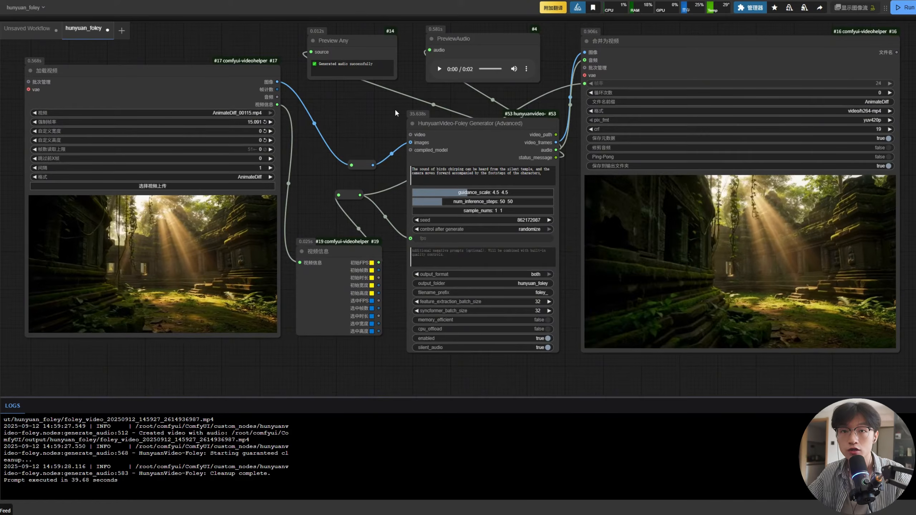
Replace the source clip in the video loader node with the giant snake video AnimateDiff_00123.mp4
{"action": "scroll", "coordinate": [388, 120], "scroll_direction": "left", "scroll_amount": 2}
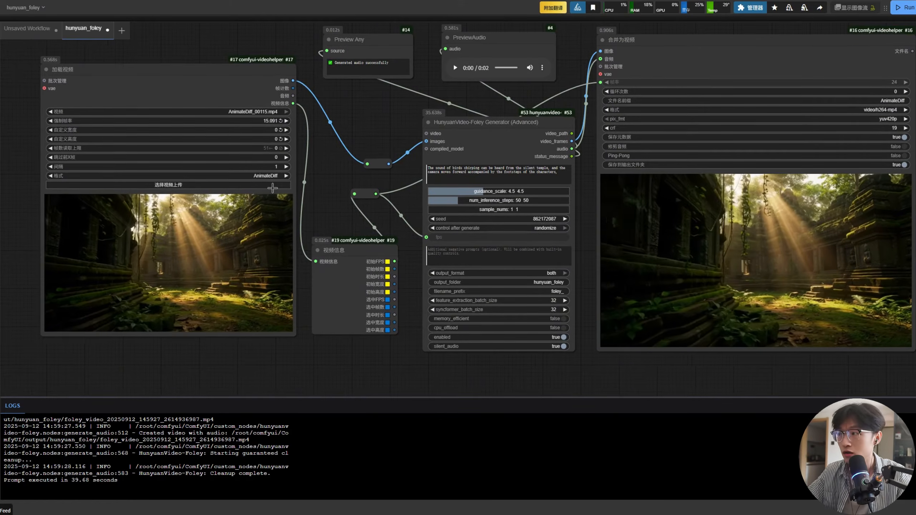
{"action": "left_click", "coordinate": [273, 188]}
{"action": "double_click", "coordinate": [386, 183]}
{"action": "scroll", "coordinate": [386, 183], "scroll_direction": "left", "scroll_amount": 5}
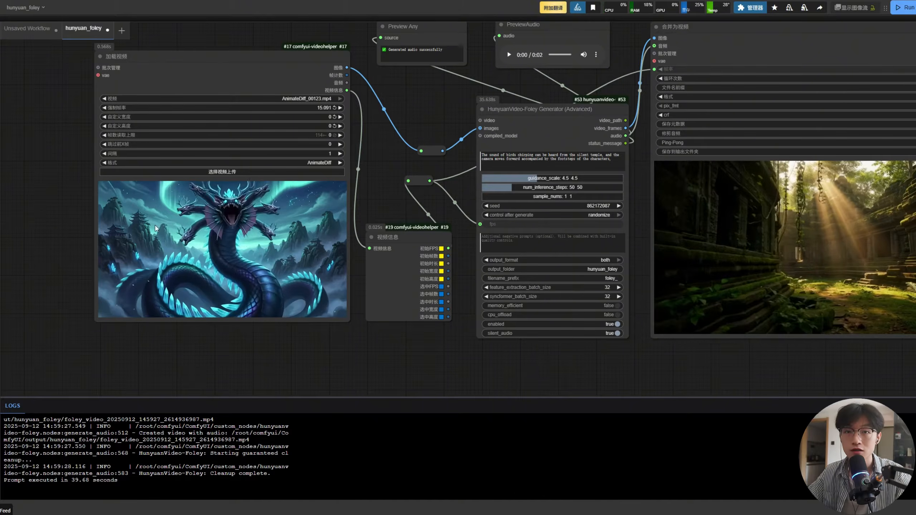
Translate "一个上古巨蛇不断发出吐舌头的声音，" into English in Baidu Translate and run the workflow with it as the generator prompt
{"action": "key", "text": "alt+Tab"}
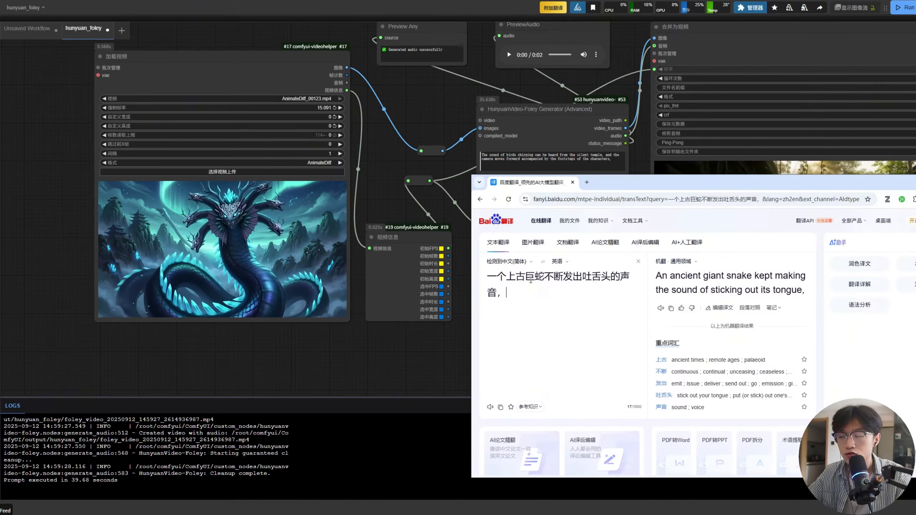
{"action": "left_click_drag", "start_coordinate": [655, 275], "coordinate": [793, 301]}
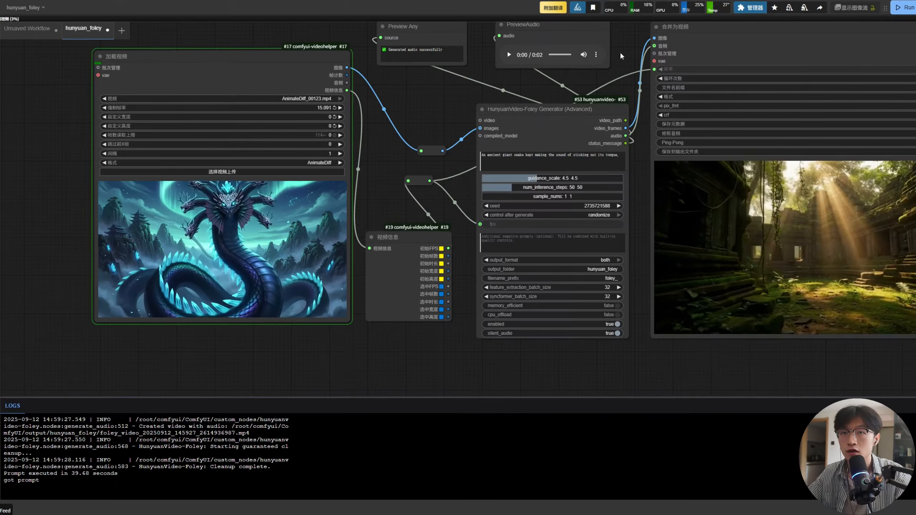
{"action": "left_click_drag", "start_coordinate": [468, 91], "coordinate": [432, 104]}
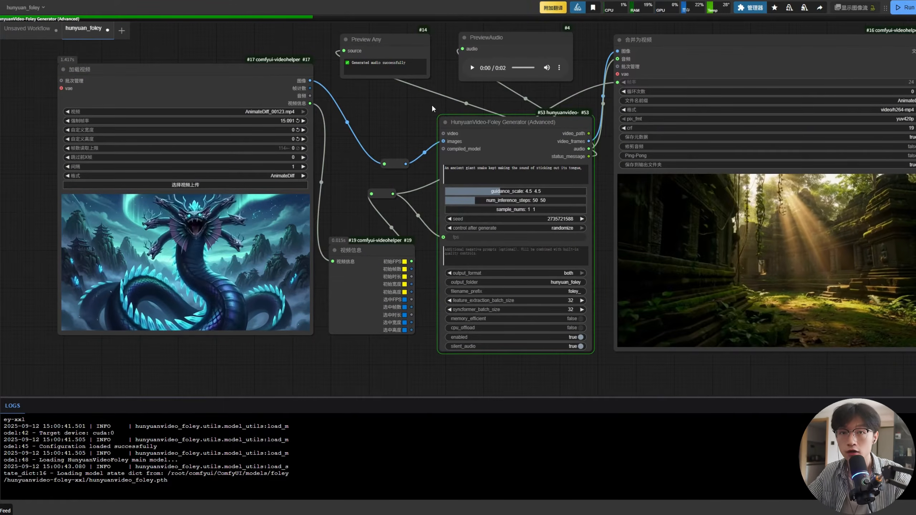
{"action": "left_click_drag", "start_coordinate": [432, 104], "coordinate": [411, 109]}
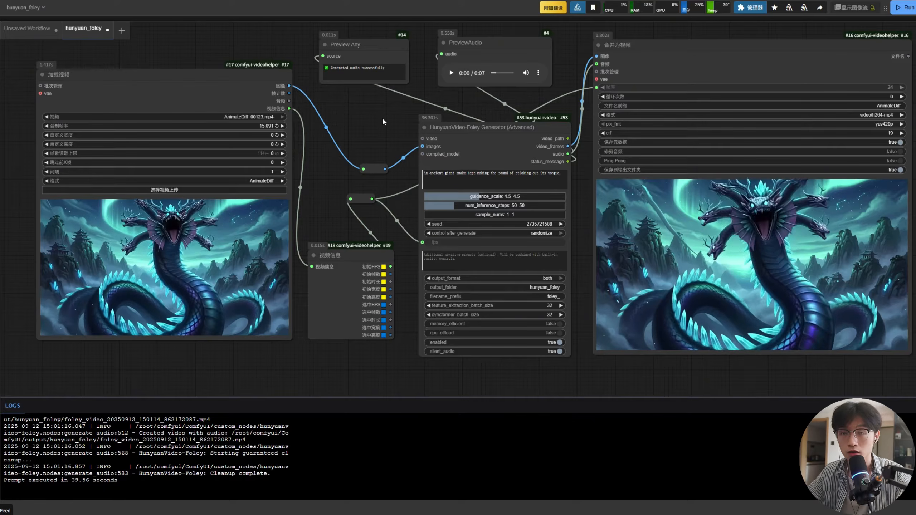
Translate "巨蛇不断发出吐舌头的声音，没有背景音乐，" into English in Baidu Translate and rerun the workflow with it as the generator prompt
{"action": "key", "text": "alt+Tab"}
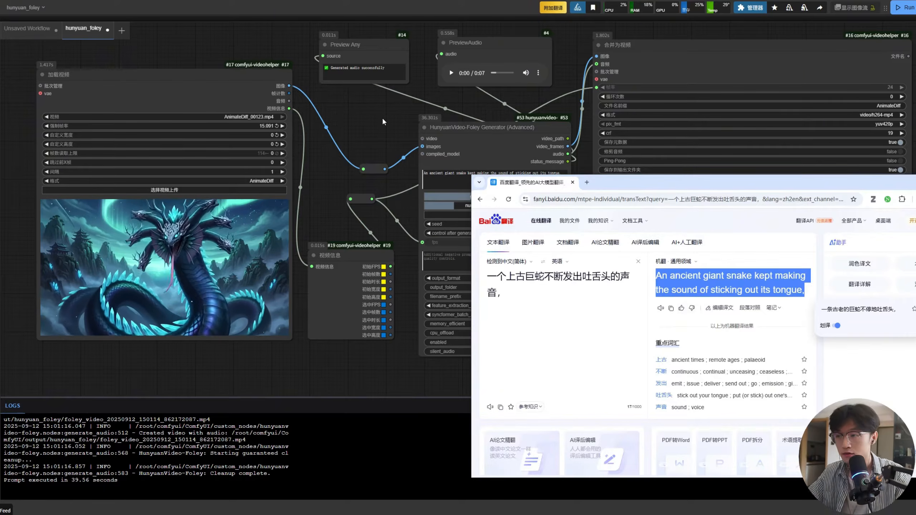
{"action": "left_click", "coordinate": [544, 296]}
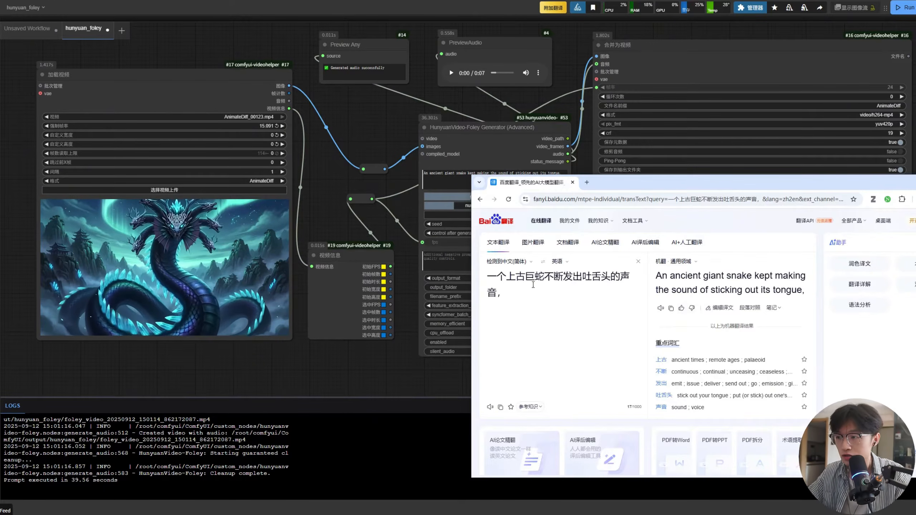
{"action": "key", "text": "ctrl+a"}
{"action": "type", "text": "巨蛇不断发出吐舌头的声音，没有背景音乐，"}
{"action": "left_click_drag", "start_coordinate": [656, 276], "coordinate": [793, 307]}
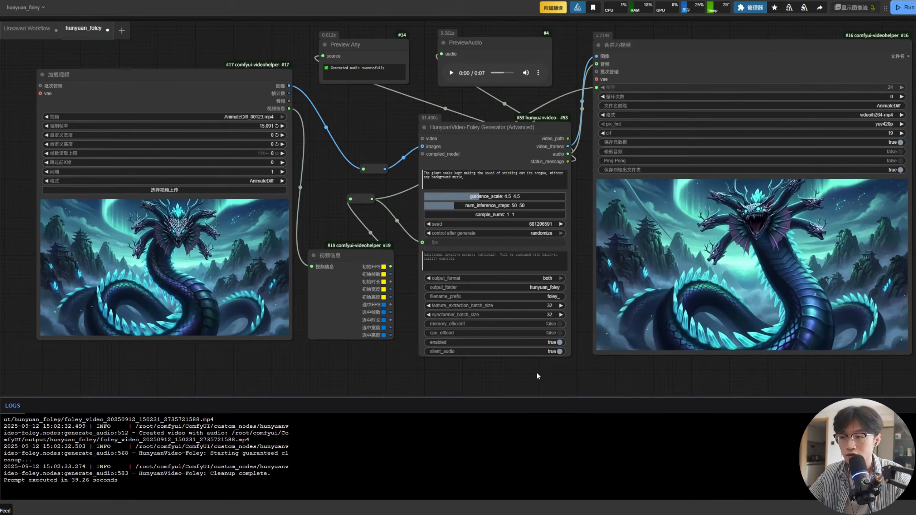
{"action": "left_click_drag", "start_coordinate": [538, 376], "coordinate": [508, 367]}
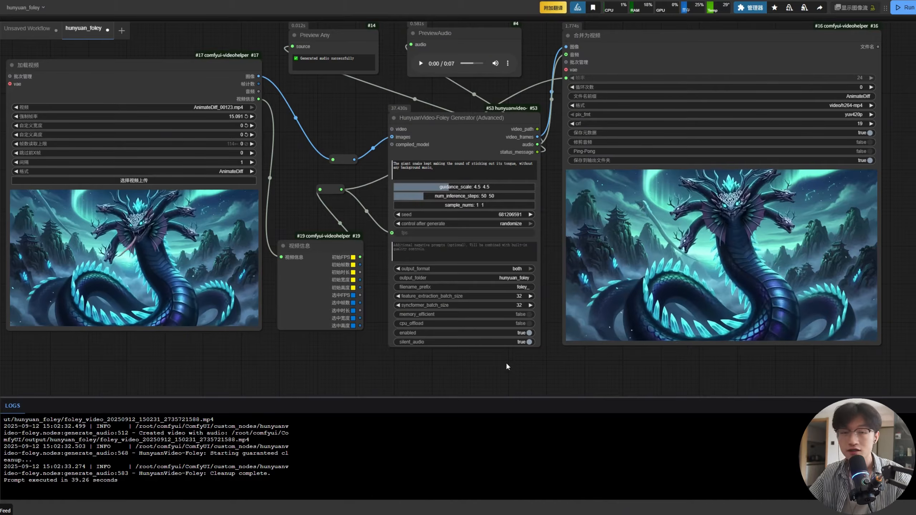
Compare the official HunyuanVideo-Foley demo samples by playing the campfire clip and the tropical fish clip in full screen
{"action": "scroll", "coordinate": [506, 366], "scroll_direction": "down", "scroll_amount": 2}
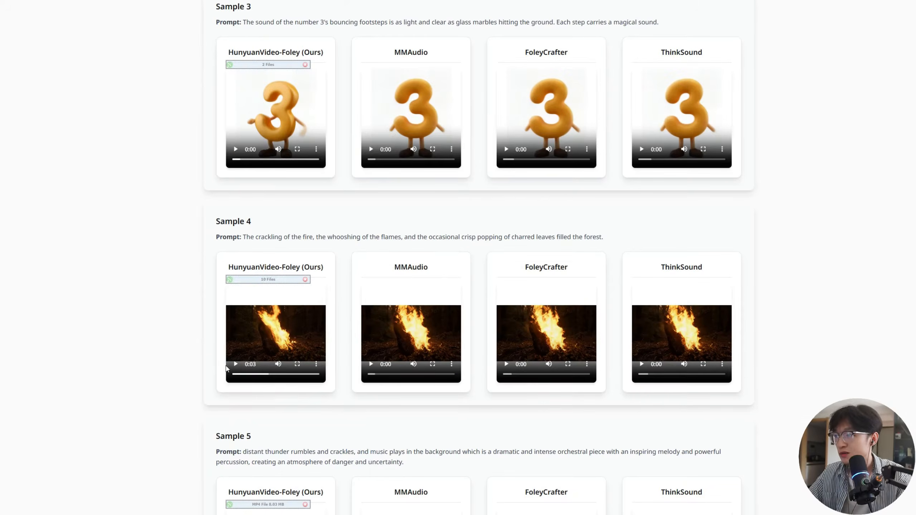
{"action": "left_click", "coordinate": [297, 364]}
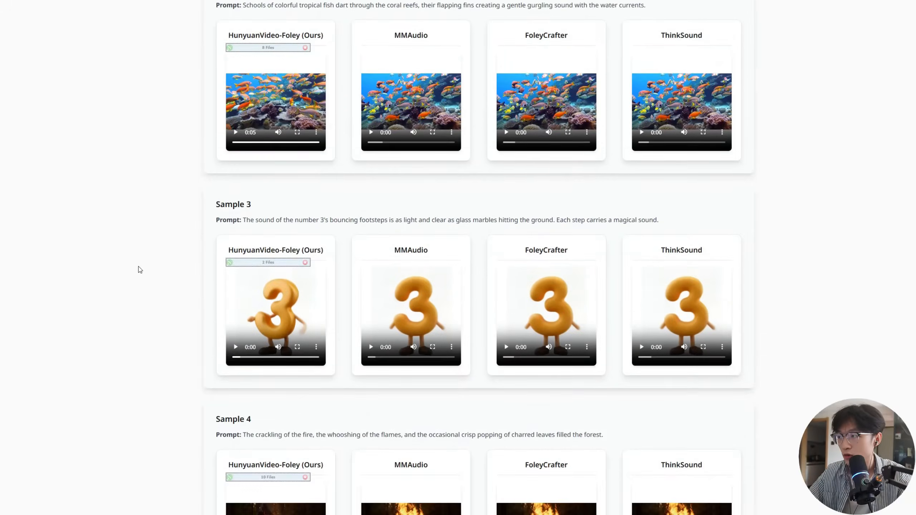
{"action": "scroll", "coordinate": [267, 231], "scroll_direction": "up", "scroll_amount": 3}
{"action": "left_click", "coordinate": [296, 252]}
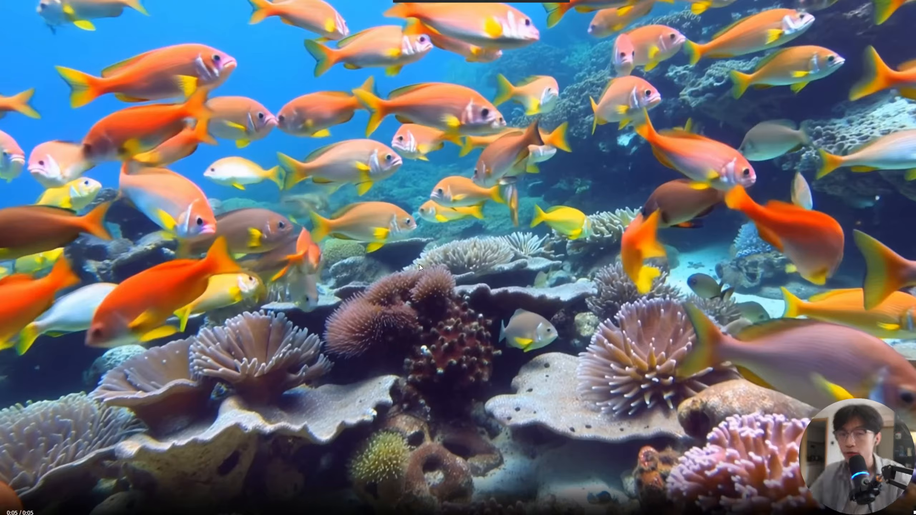
{"action": "left_click", "coordinate": [454, 229]}
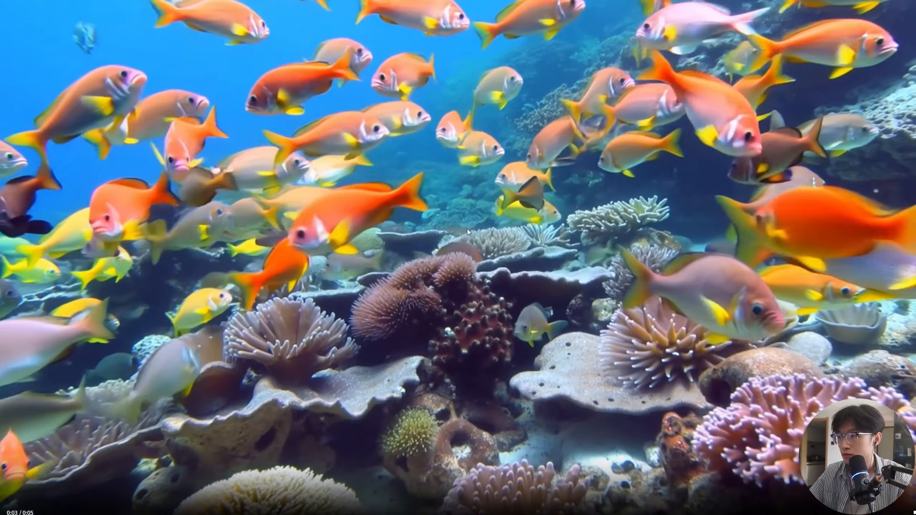
{"action": "key", "text": "Escape"}
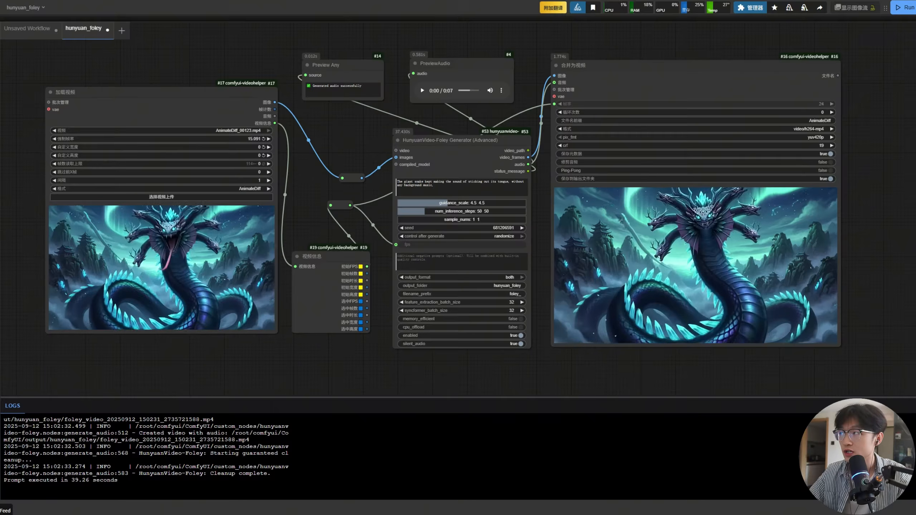
{"action": "left_click_drag", "start_coordinate": [228, 60], "coordinate": [267, 70]}
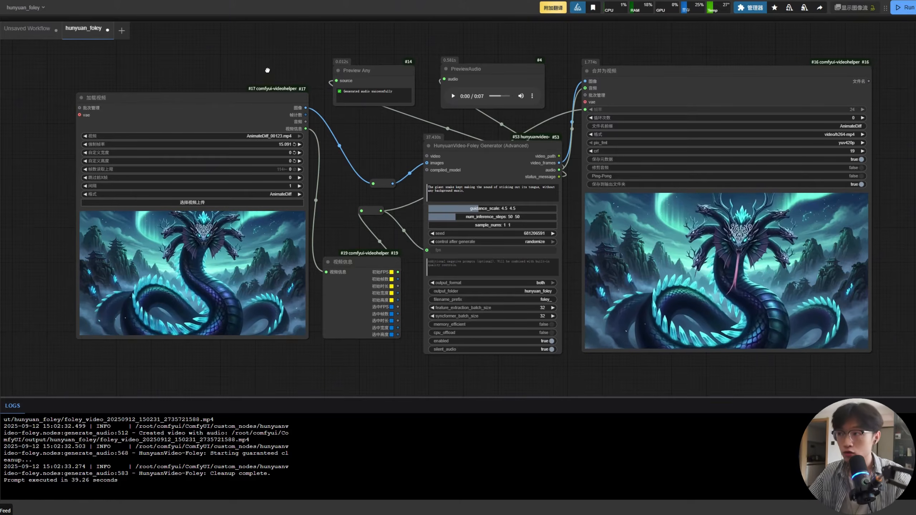
{"action": "left_click_drag", "start_coordinate": [268, 70], "coordinate": [258, 71]}
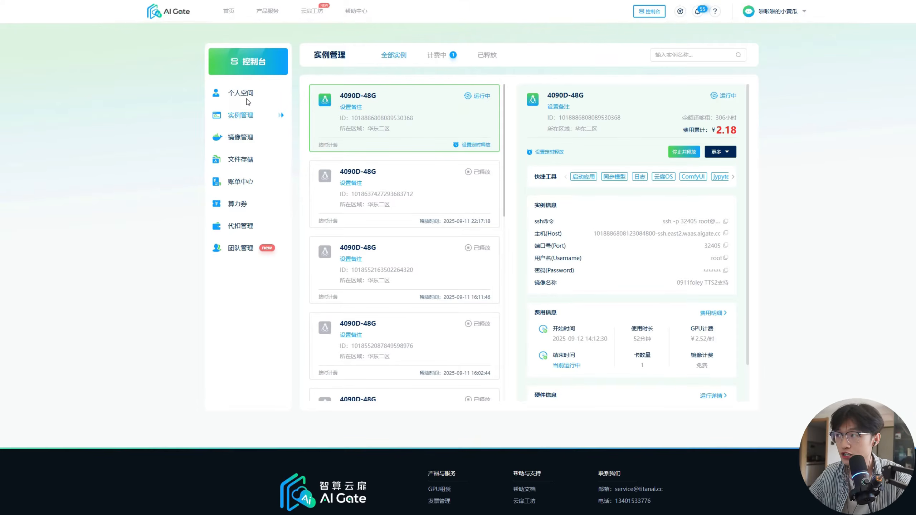
On AI Gate, deploy version v0.0.5 of the 小黄瓜ComfyUI应用镜像 image on a 4090D-48G instance and open its ComfyUI
{"action": "left_click", "coordinate": [247, 99]}
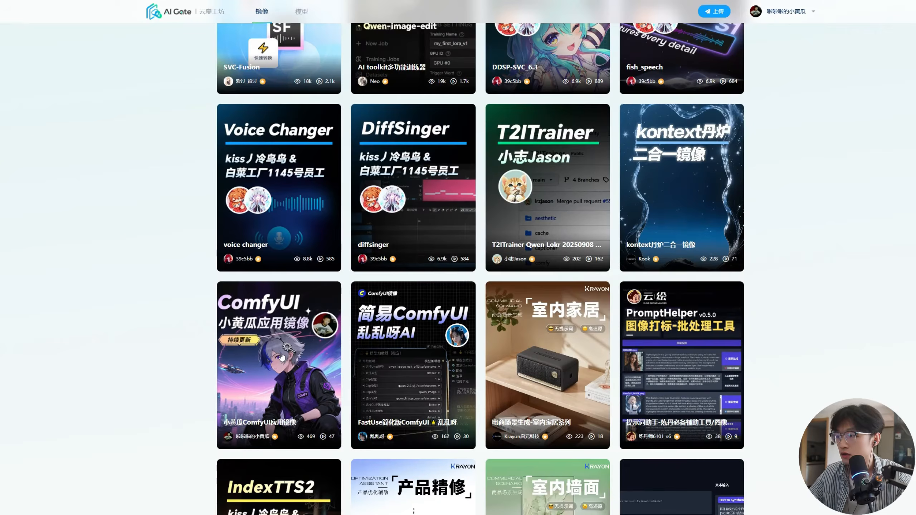
{"action": "left_click", "coordinate": [282, 356]}
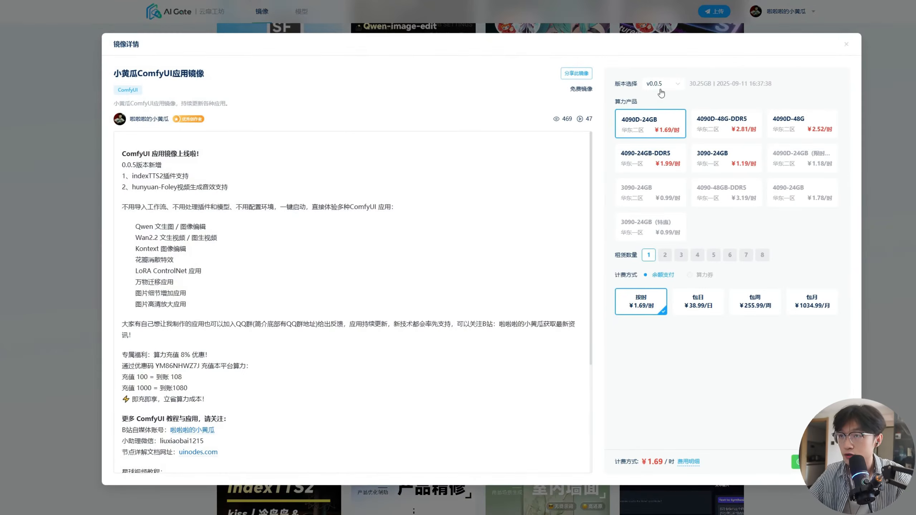
{"action": "left_click", "coordinate": [806, 127]}
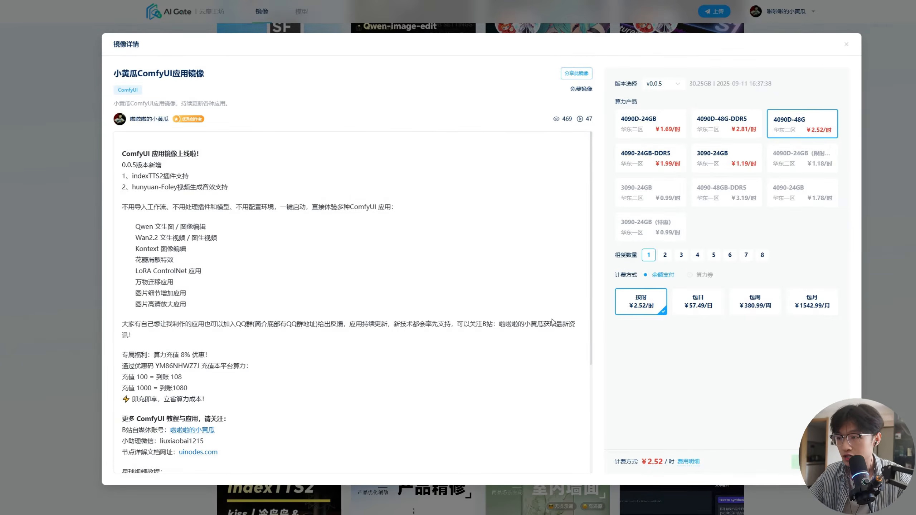
{"action": "left_click", "coordinate": [796, 462]}
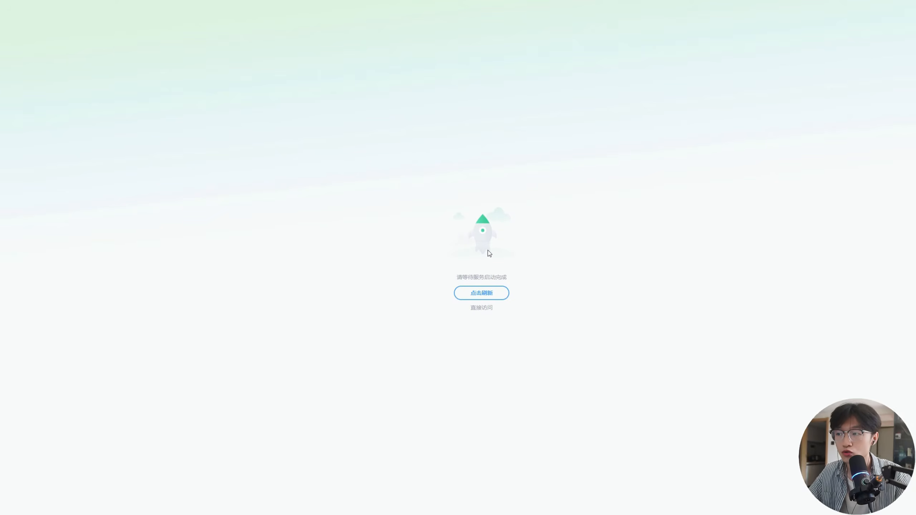
{"action": "left_click", "coordinate": [487, 291]}
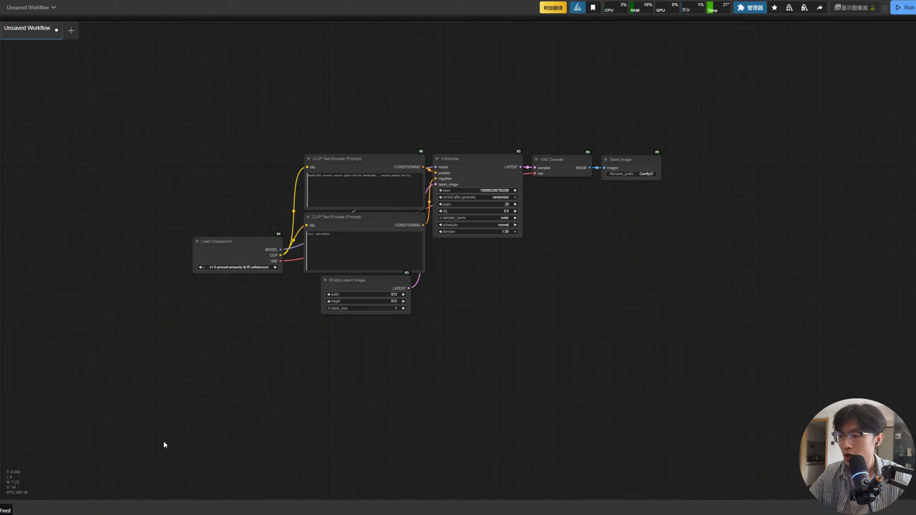
Load hunyuan_foley .json from the desktop folder hunyuan_foley视频配音效 into ComfyUI
{"action": "left_click", "coordinate": [40, 514]}
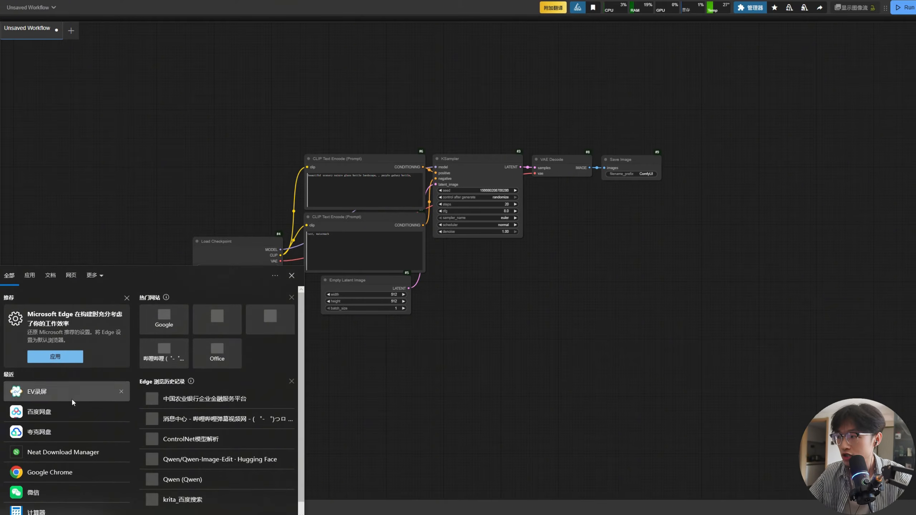
{"action": "left_click", "coordinate": [78, 514]}
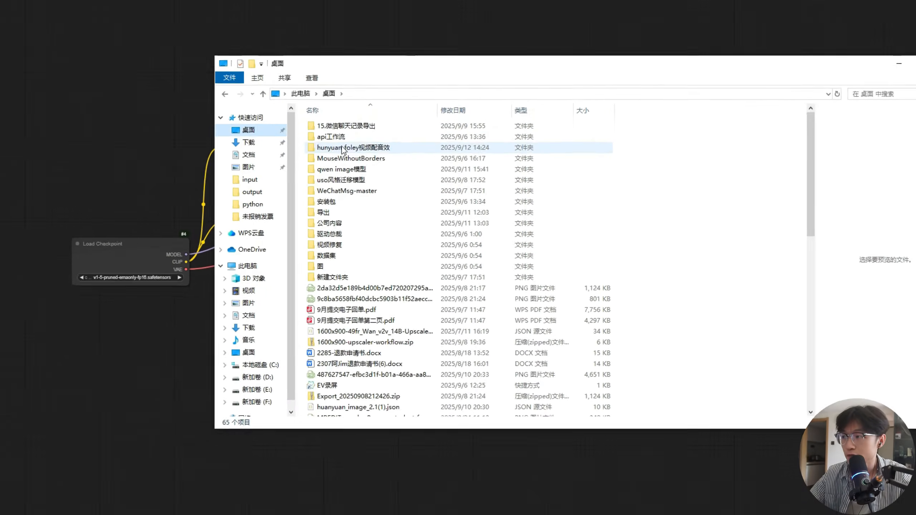
{"action": "double_click", "coordinate": [342, 148]}
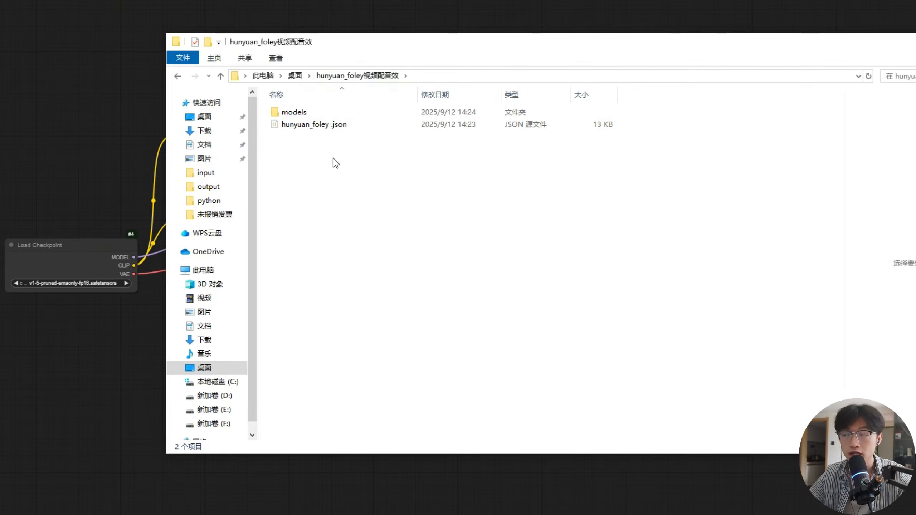
{"action": "left_click", "coordinate": [301, 127]}
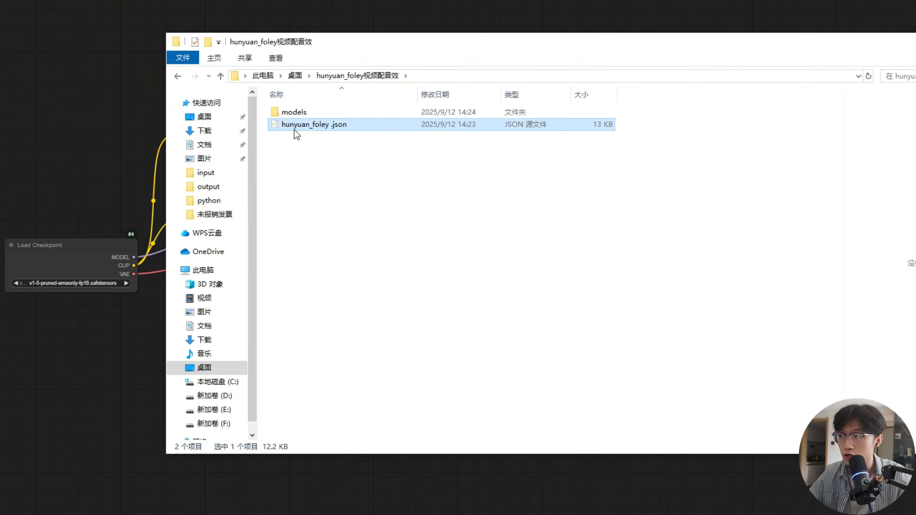
{"action": "left_click_drag", "start_coordinate": [297, 134], "coordinate": [55, 142]}
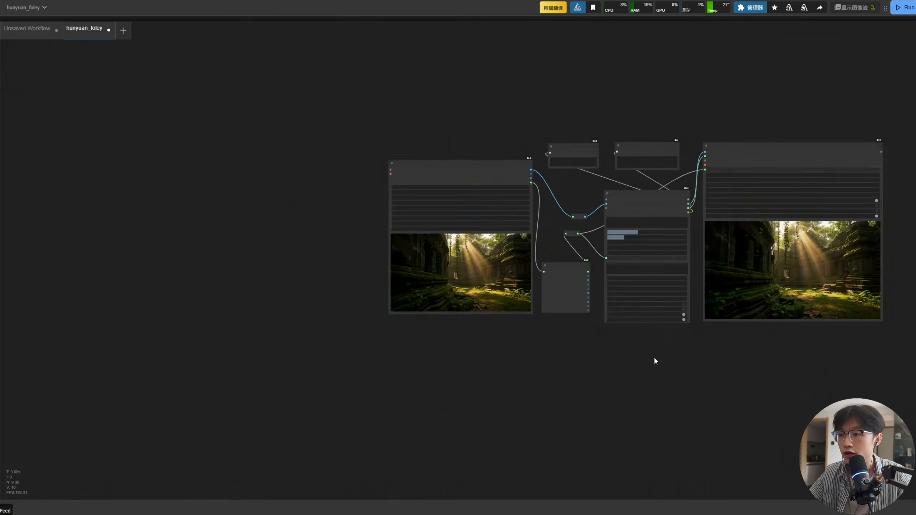
{"action": "scroll", "coordinate": [654, 360], "scroll_direction": "up", "scroll_amount": 4}
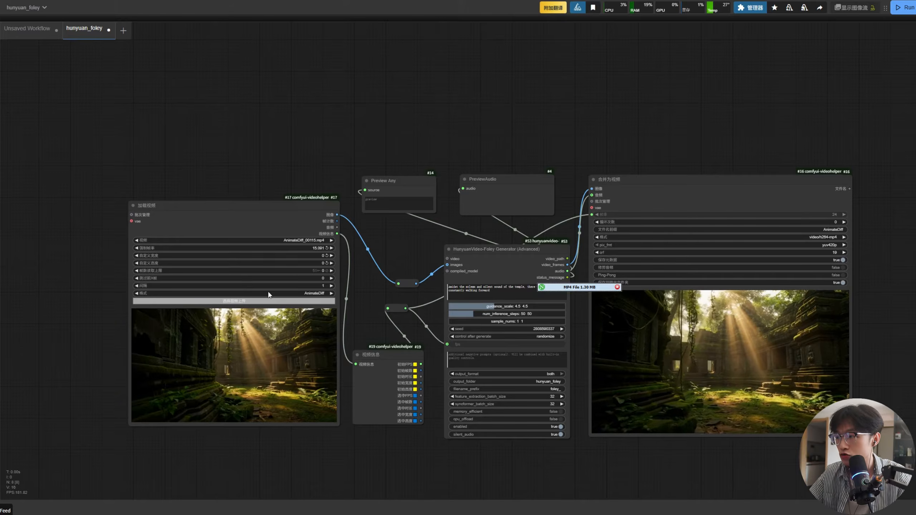
Upload the globe video to the video loader node and run the workflow with the prompt "The sound of bullets piercing the globe,"
{"action": "left_click", "coordinate": [268, 301]}
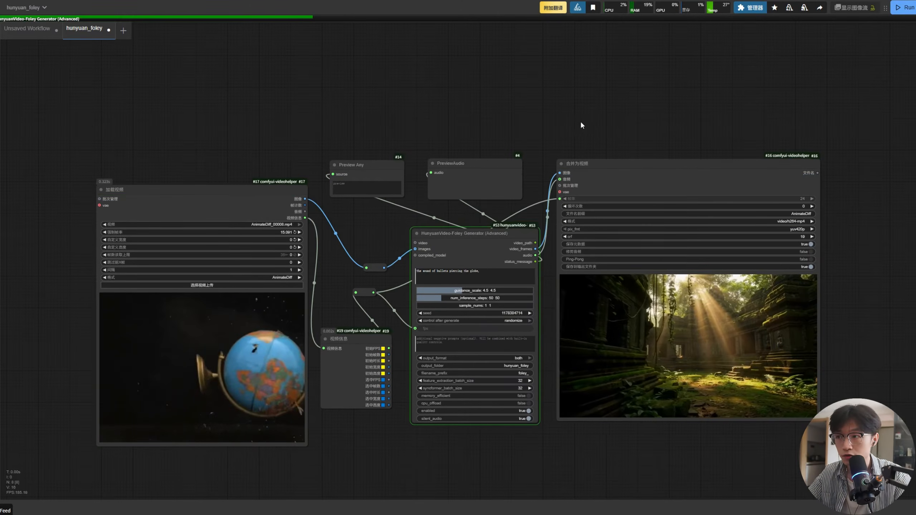
{"action": "left_click_drag", "start_coordinate": [557, 126], "coordinate": [531, 100]}
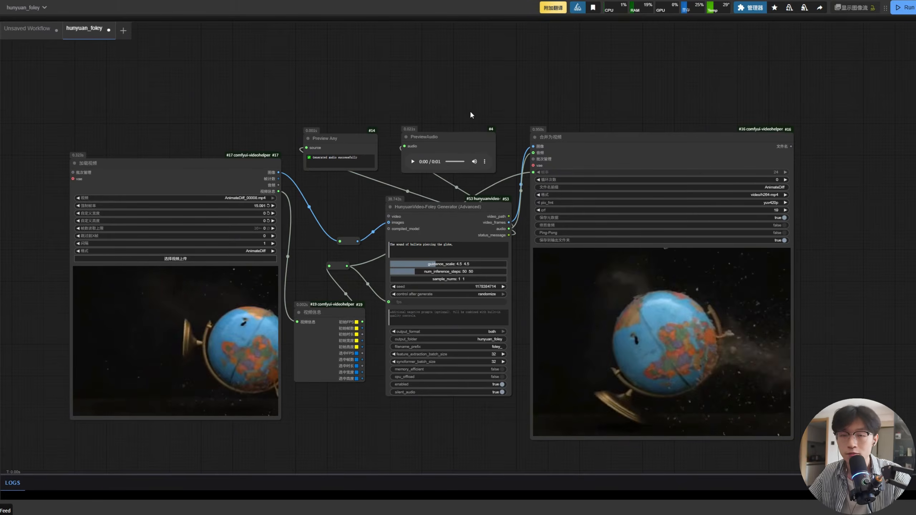
{"action": "left_click_drag", "start_coordinate": [431, 110], "coordinate": [471, 95]}
{"action": "left_click", "coordinate": [495, 234]}
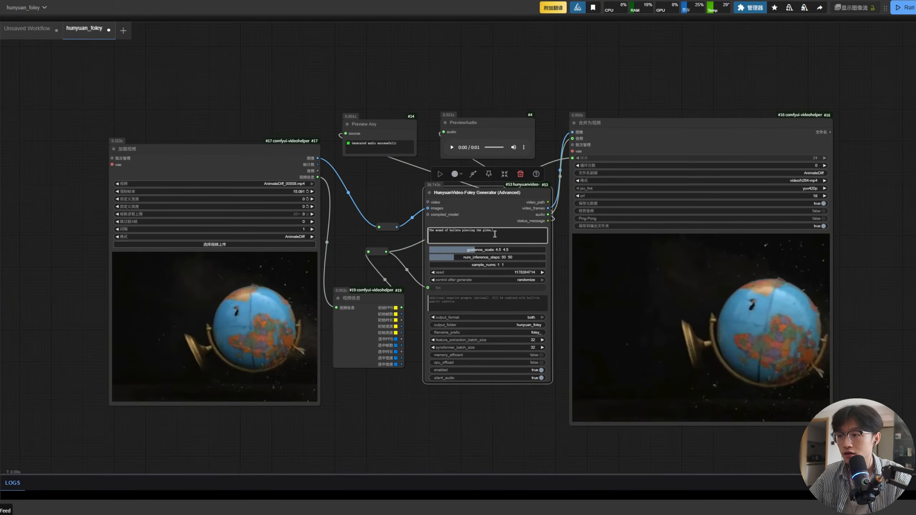
{"action": "left_click_drag", "start_coordinate": [396, 43], "coordinate": [353, 52]}
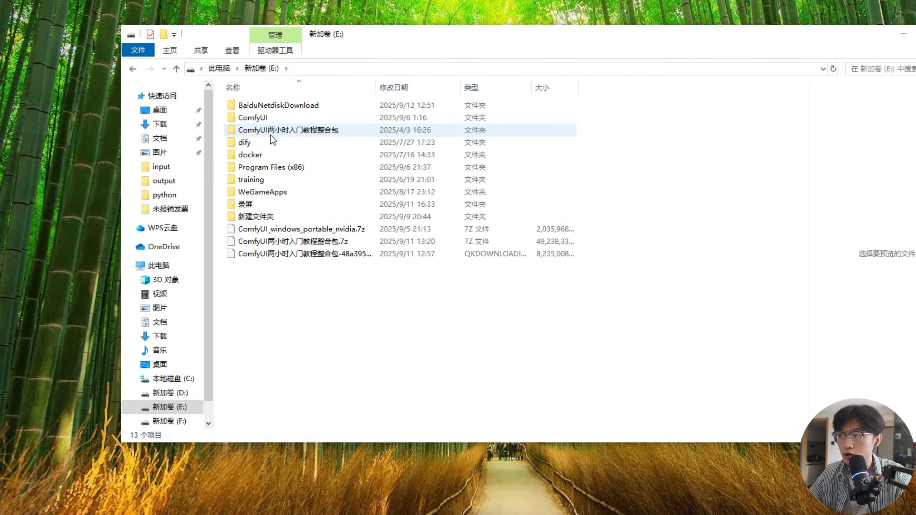
Update the local ComfyUI两小时入门教程整合包 on drive E: by running update_comfyui.bat from its update folder
{"action": "double_click", "coordinate": [424, 130]}
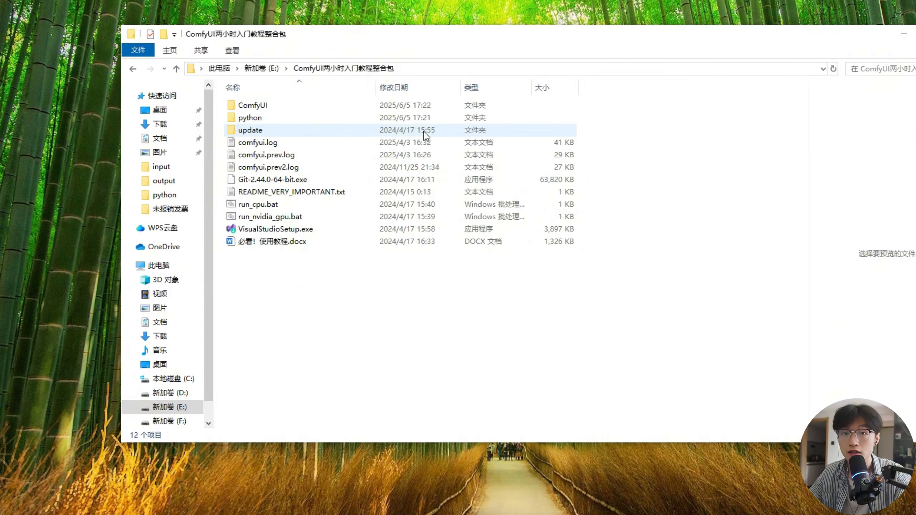
{"action": "double_click", "coordinate": [286, 130]}
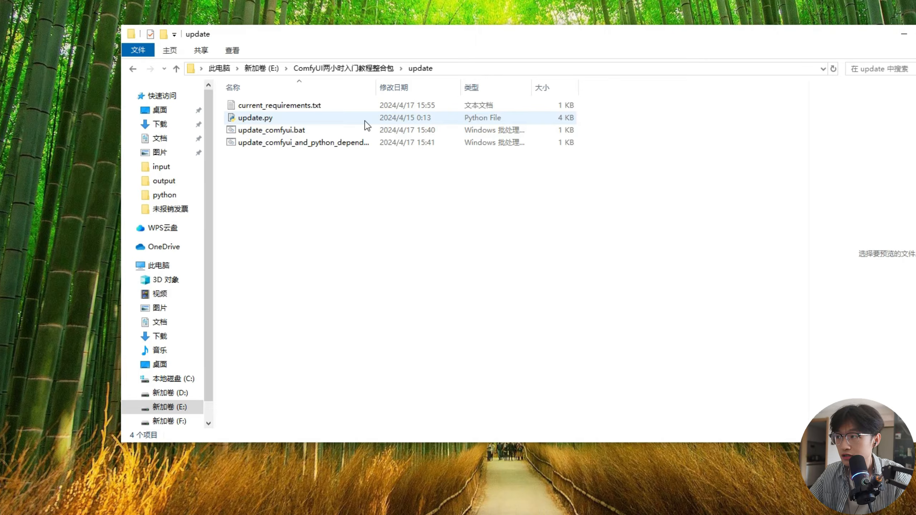
{"action": "left_click", "coordinate": [294, 131]}
{"action": "double_click", "coordinate": [335, 131]}
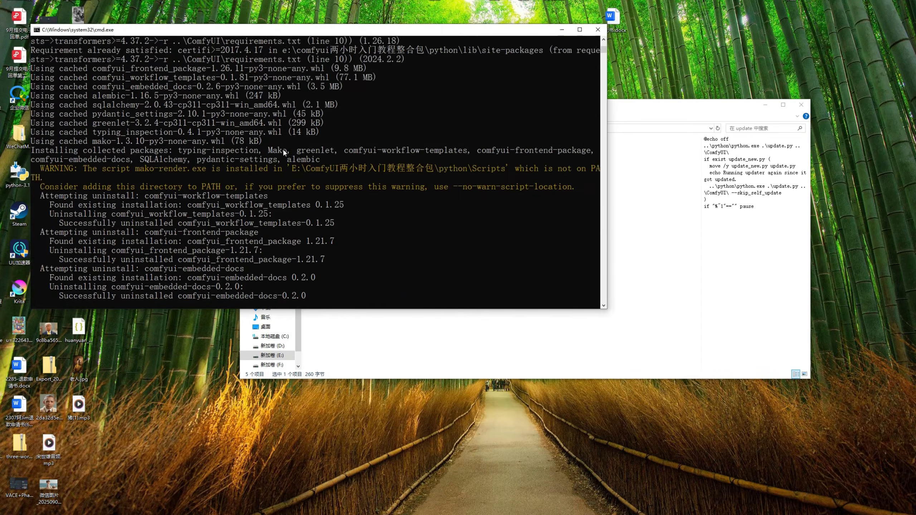
{"action": "left_click", "coordinate": [598, 29]}
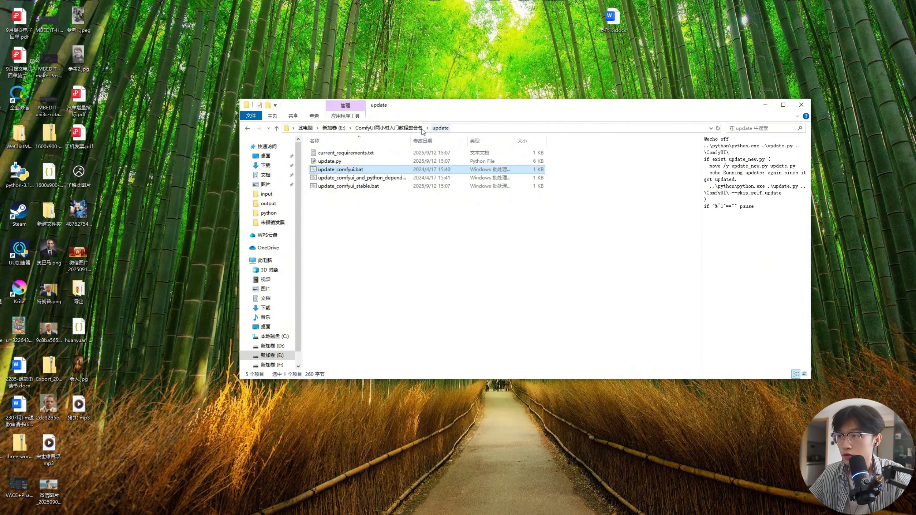
Open the custom_nodes folder inside the ComfyUI folder of the local package
{"action": "left_click", "coordinate": [401, 128]}
{"action": "left_click", "coordinate": [356, 155]}
{"action": "double_click", "coordinate": [357, 156]}
{"action": "double_click", "coordinate": [357, 211]}
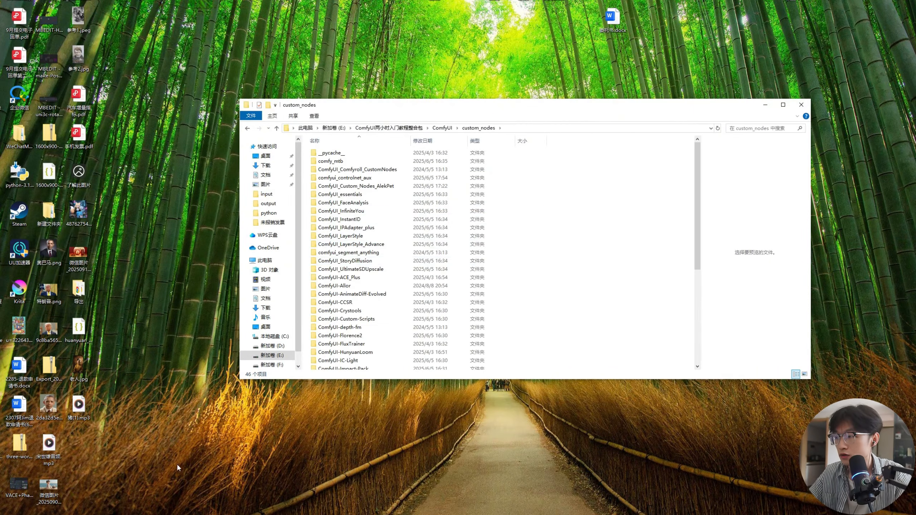
Switch to the browser, search GitHub for "foley", open if-ai/ComfyUI_HunyuanVideoFoley and copy its HTTPS clone URL
{"action": "key", "text": "alt+Tab"}
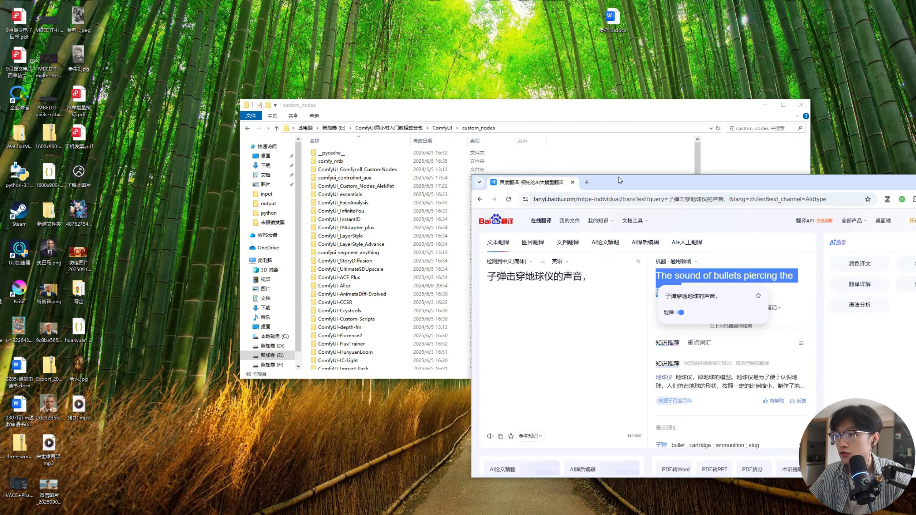
{"action": "key", "text": "F11"}
{"action": "key", "text": "ctrl+Tab"}
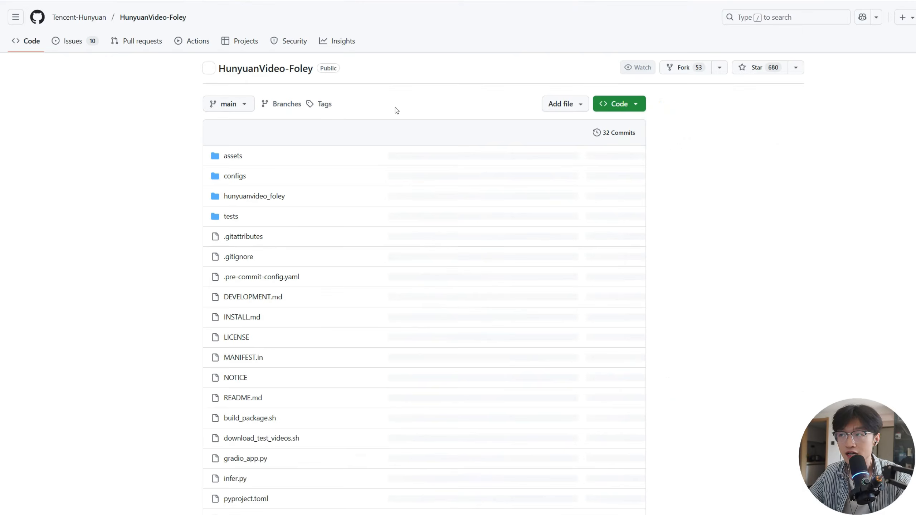
{"action": "left_click", "coordinate": [752, 15]}
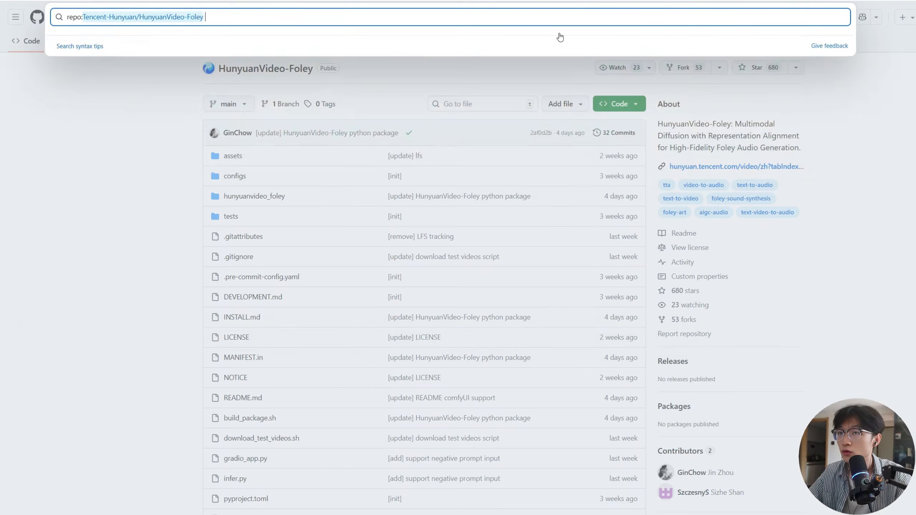
{"action": "type", "text": "foley"}
{"action": "key", "text": "Return"}
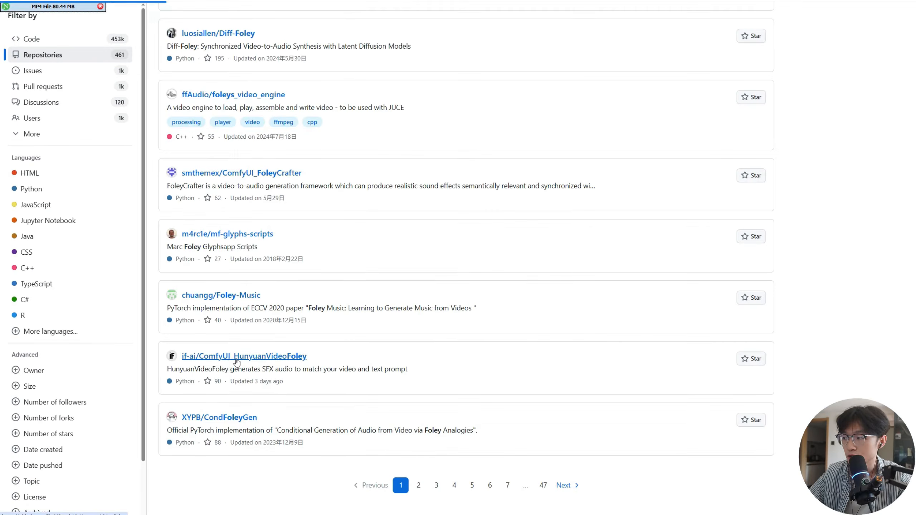
{"action": "left_click", "coordinate": [238, 355]}
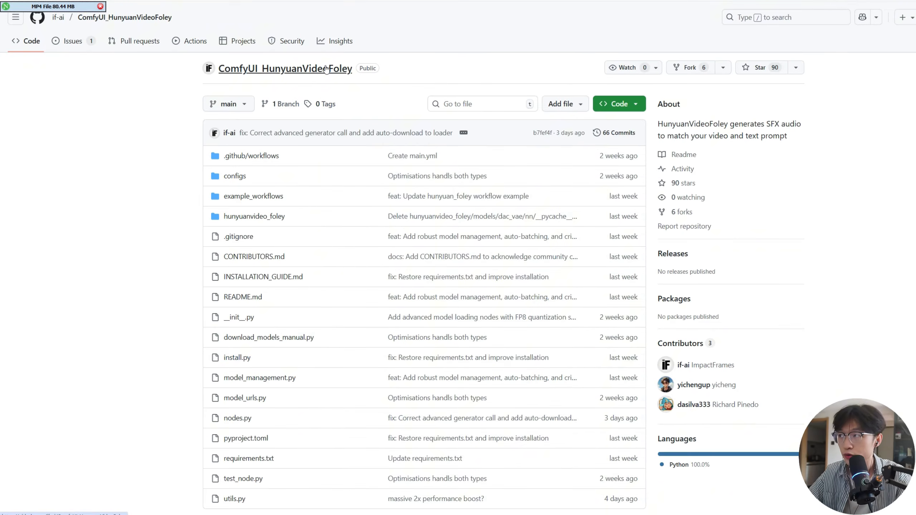
{"action": "left_click", "coordinate": [619, 104]}
{"action": "left_click", "coordinate": [630, 191]}
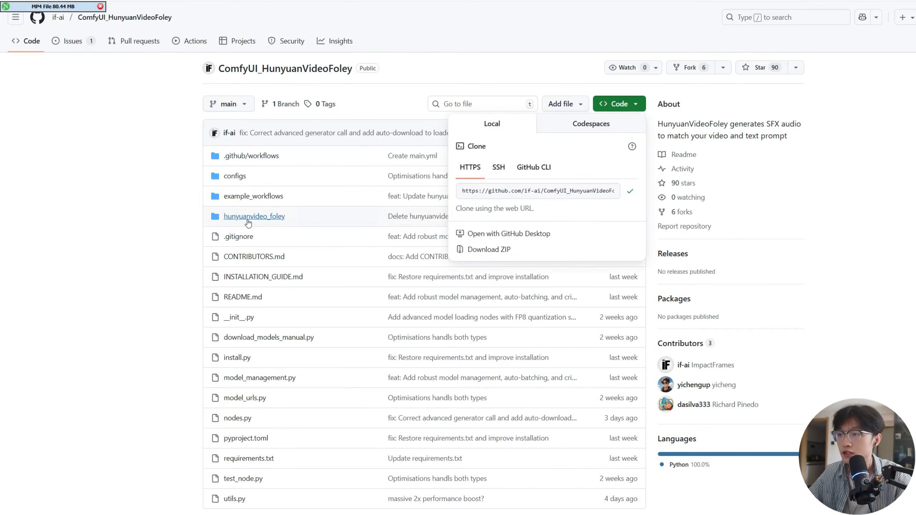
{"action": "key", "text": "alt+Tab"}
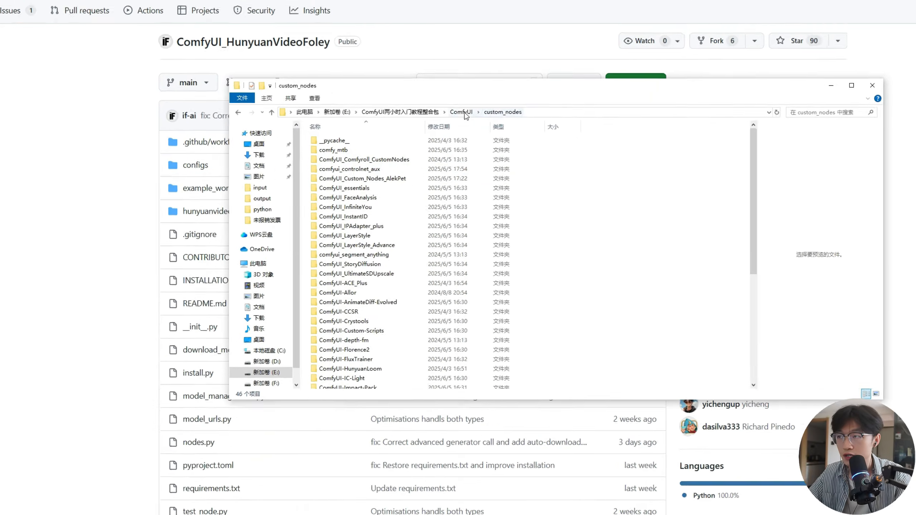
{"action": "left_click", "coordinate": [464, 113]}
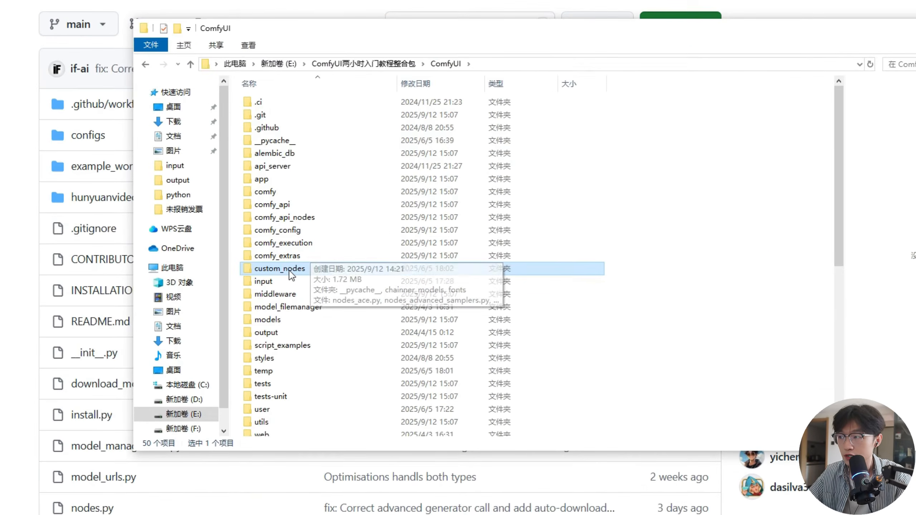
{"action": "double_click", "coordinate": [339, 264]}
{"action": "left_click", "coordinate": [575, 113]}
{"action": "type", "text": "cmd"}
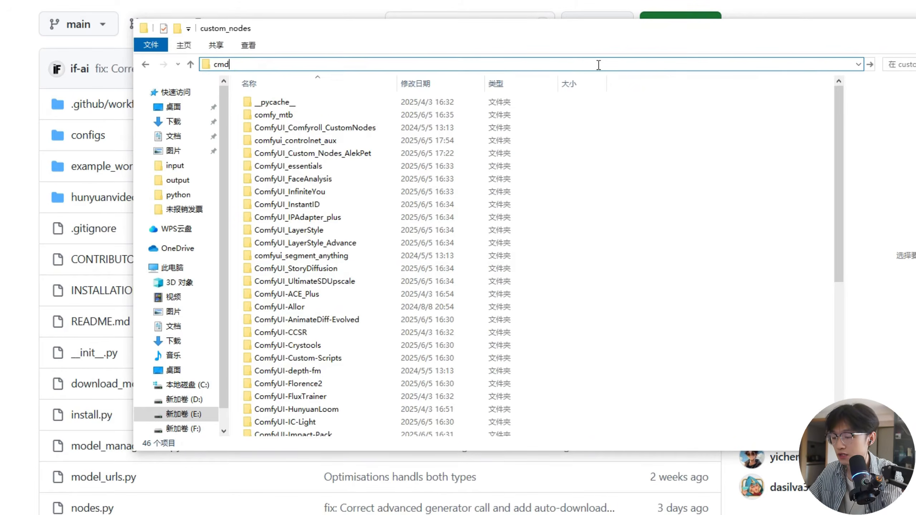
{"action": "key", "text": "Return"}
{"action": "type", "text": "git clone"}
{"action": "key", "text": "ctrl+v"}
{"action": "key", "text": "Return"}
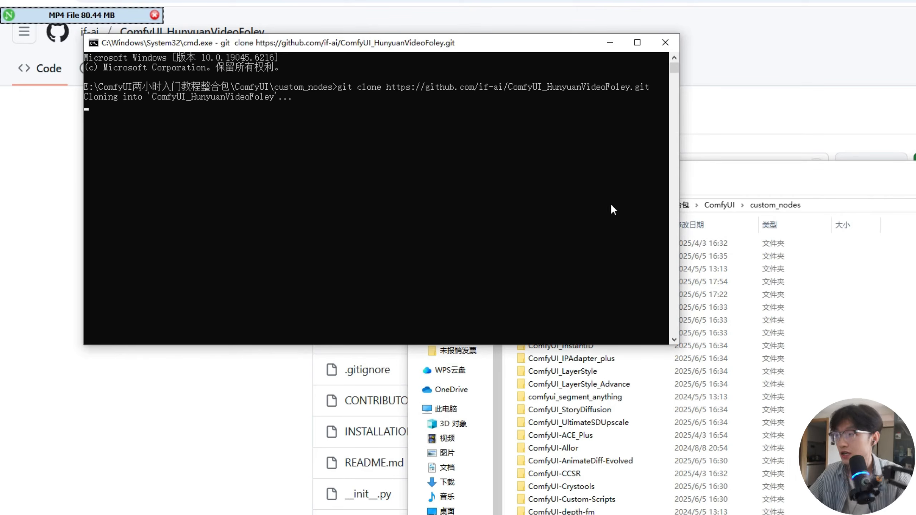
{"action": "left_click", "coordinate": [665, 42]}
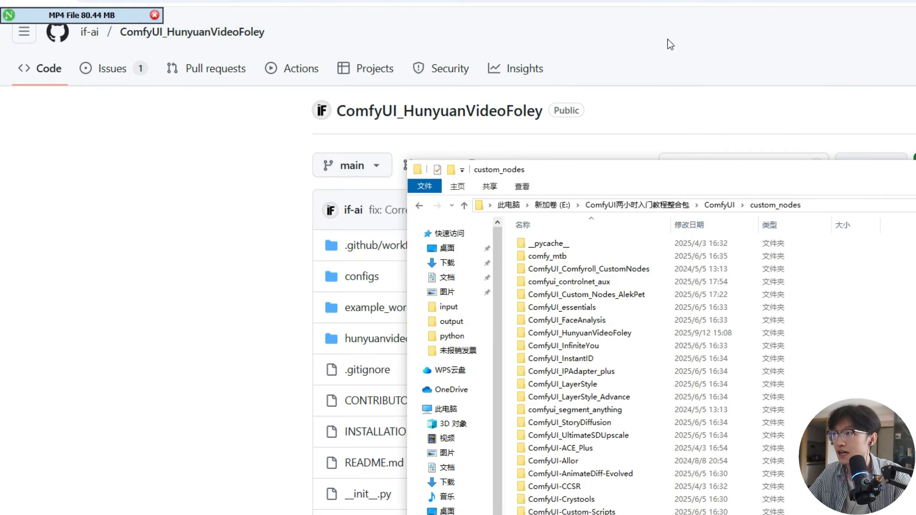
Copy requirements.txt from the cloned ComfyUI_HunyuanVideoFoley folder into the local package's python folder
{"action": "left_click", "coordinate": [690, 225]}
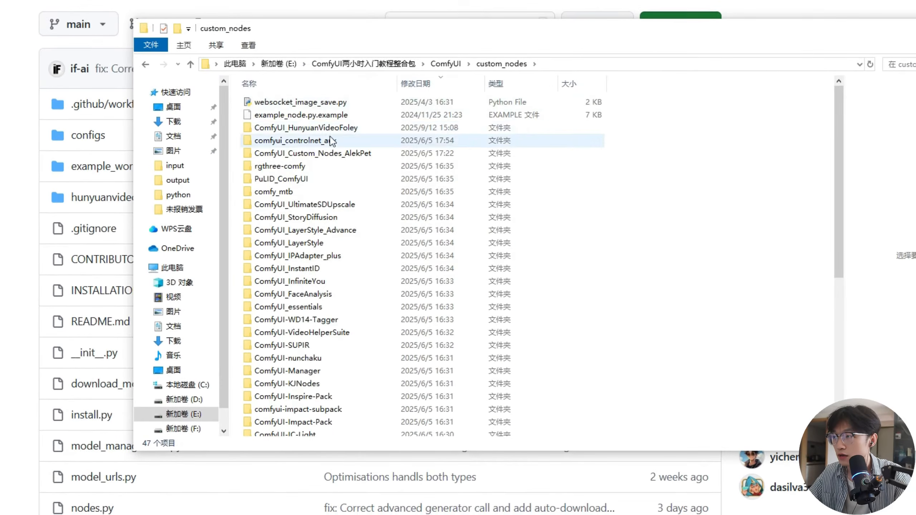
{"action": "double_click", "coordinate": [307, 128]}
{"action": "left_click", "coordinate": [283, 294]}
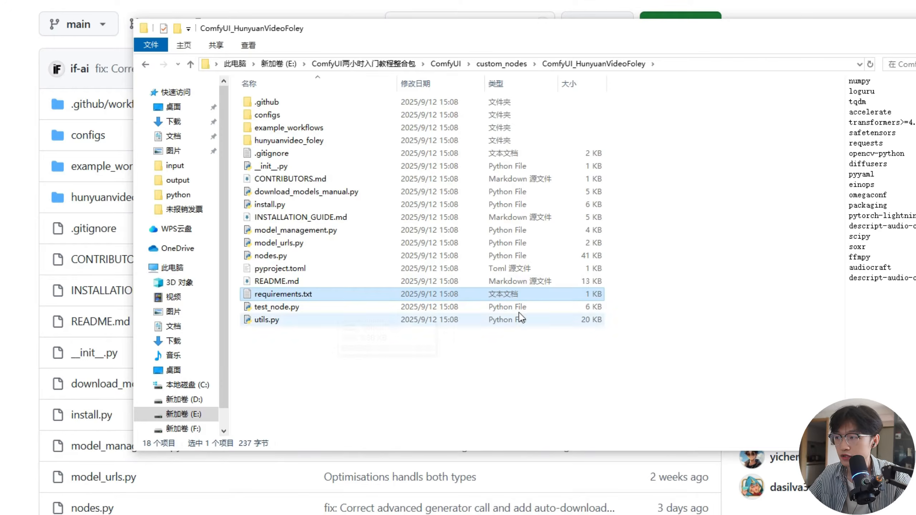
{"action": "left_click", "coordinate": [384, 64]}
{"action": "left_click", "coordinate": [280, 119]}
{"action": "double_click", "coordinate": [280, 117]}
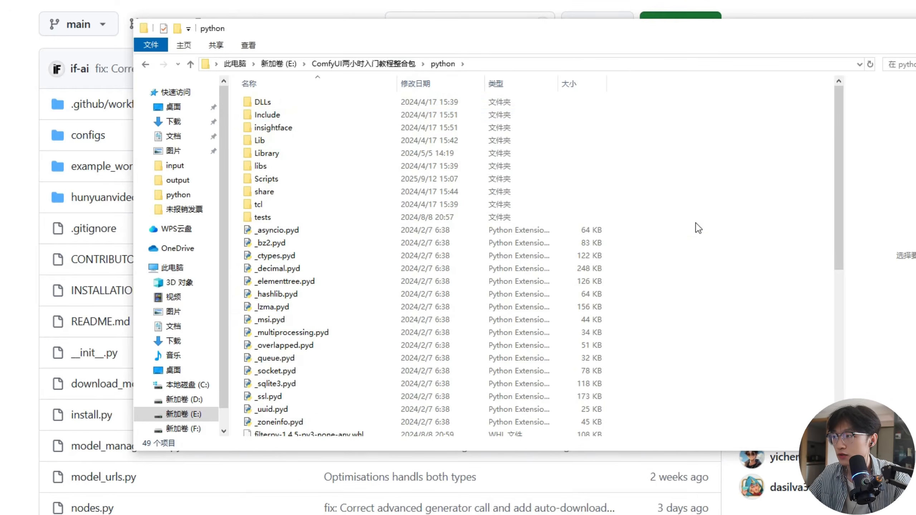
{"action": "key", "text": "ctrl+v"}
{"action": "left_click", "coordinate": [451, 148]}
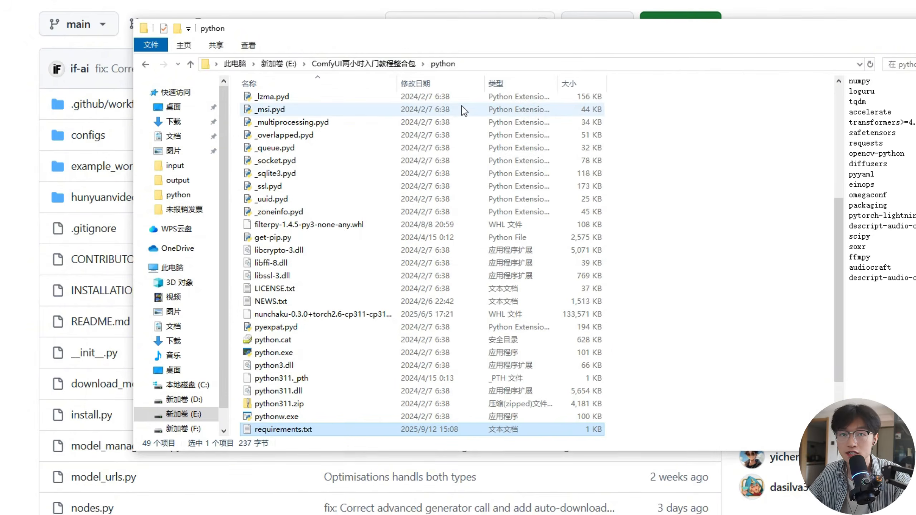
Open a command prompt in the python folder and try to install the dependencies with "python -m pip install -r requirements.txt"
{"action": "left_click", "coordinate": [494, 63]}
{"action": "type", "text": "cmd"}
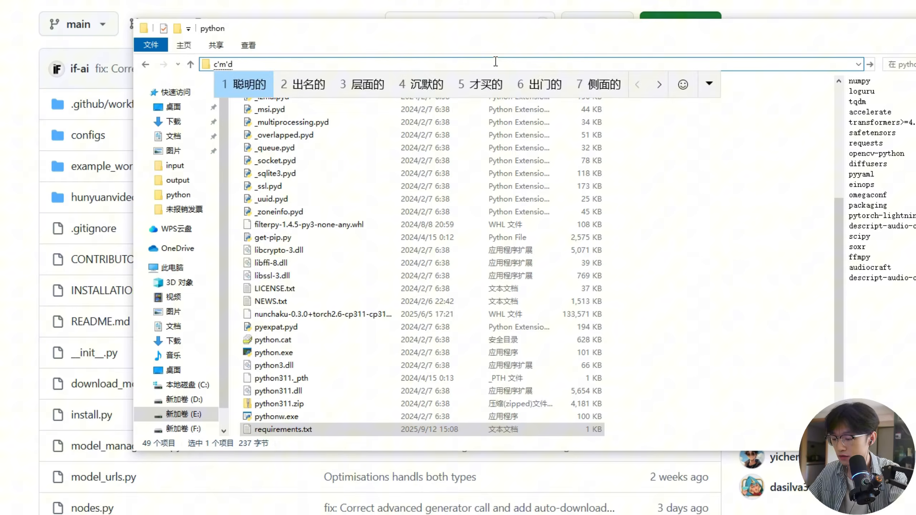
{"action": "key", "text": "Return"}
{"action": "key", "text": "Return"}
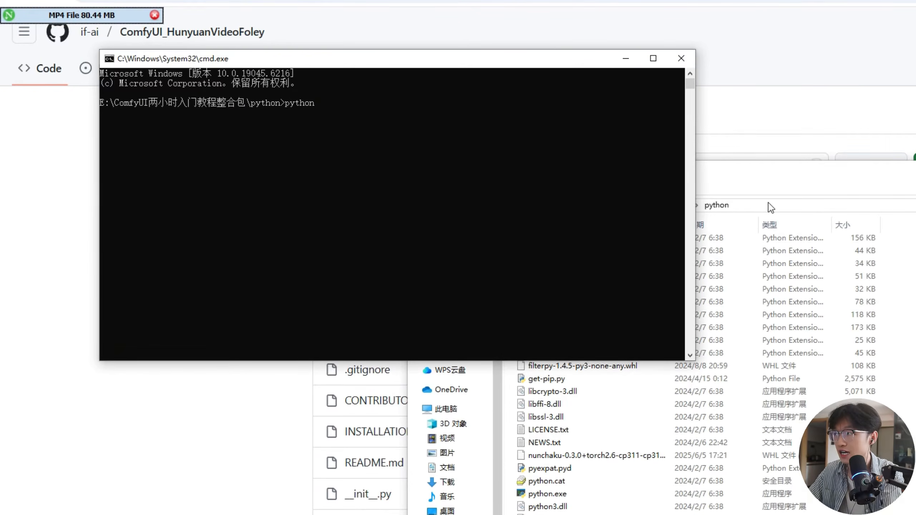
{"action": "type", "text": "python -m pip install -r requirements.txt"}
{"action": "key", "text": "Return"}
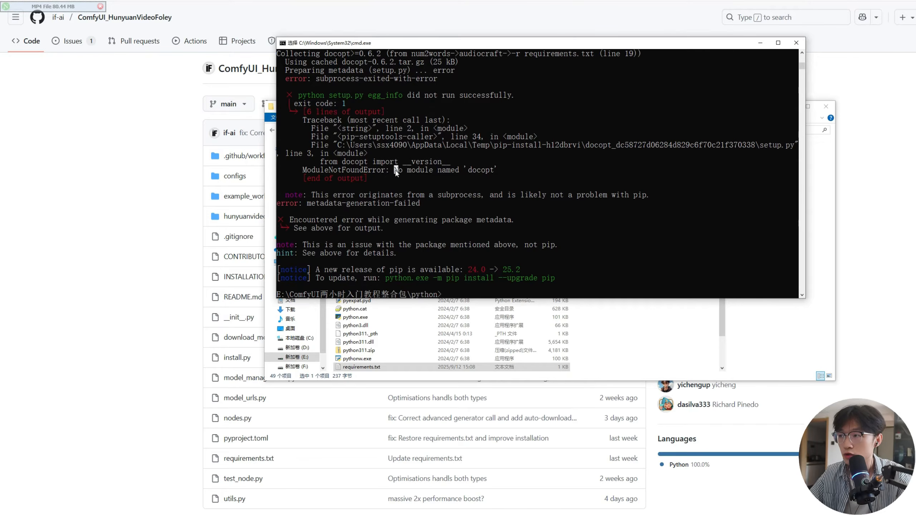
{"action": "left_click", "coordinate": [497, 171]}
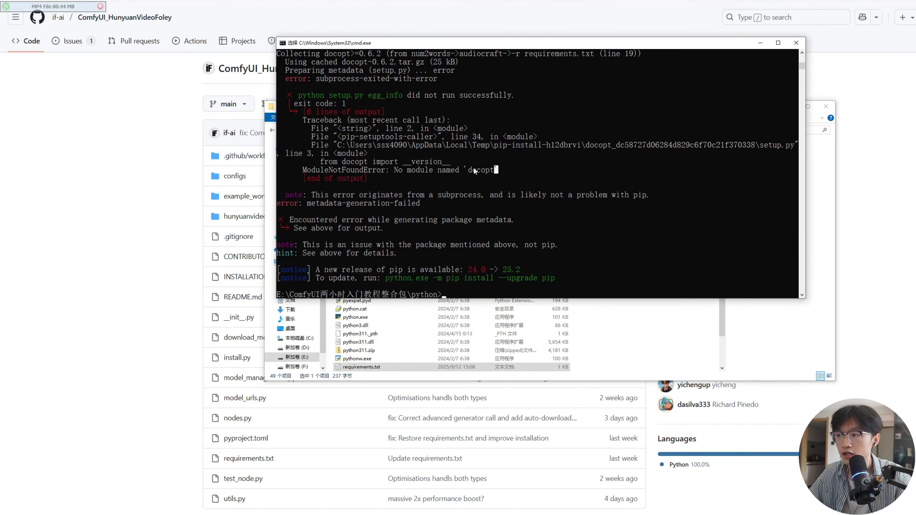
Search GitHub for "layerstyle" and open docopt-0.6.2-py2.py3-none-any.whl in the whl folder of ComfyUI_LayerStyle_Advance to download it
{"action": "left_click", "coordinate": [616, 350]}
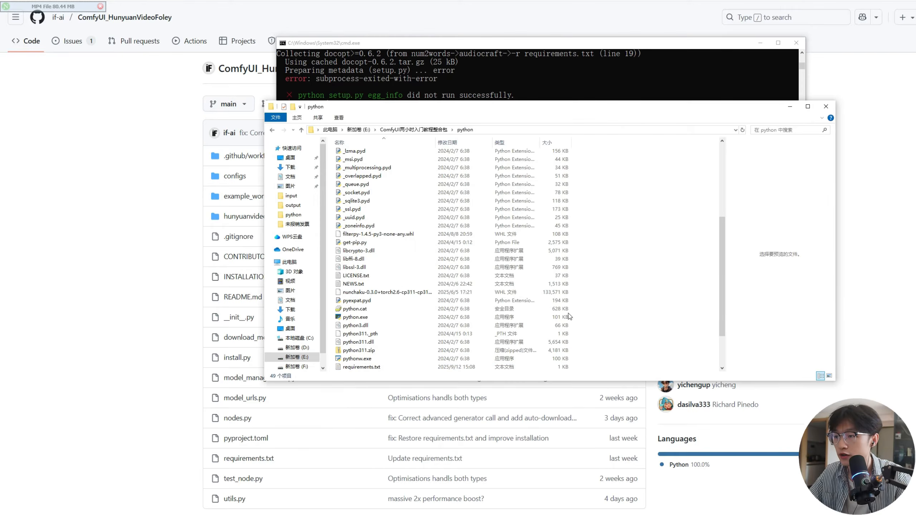
{"action": "left_click", "coordinate": [149, 162]}
{"action": "key", "text": "/"}
{"action": "left_click_drag", "start_coordinate": [220, 18], "coordinate": [62, 19]}
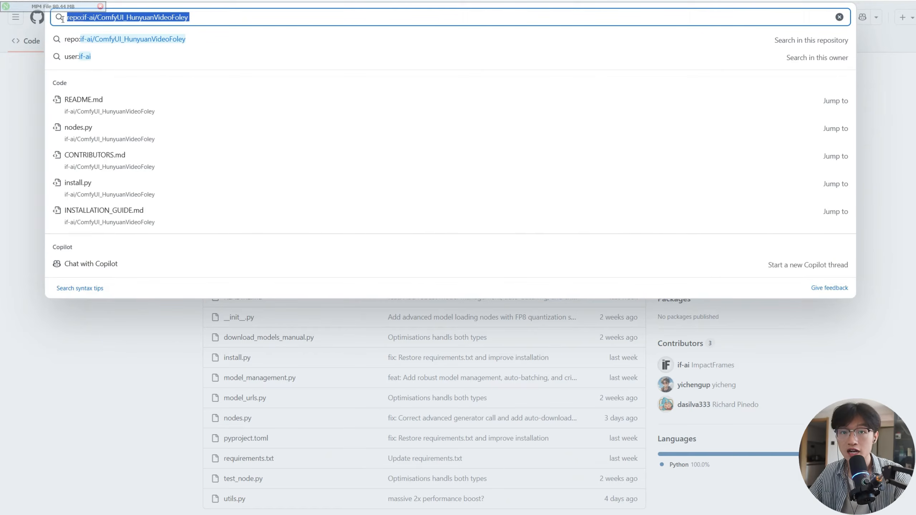
{"action": "type", "text": "layerstyle"}
{"action": "key", "text": "Return"}
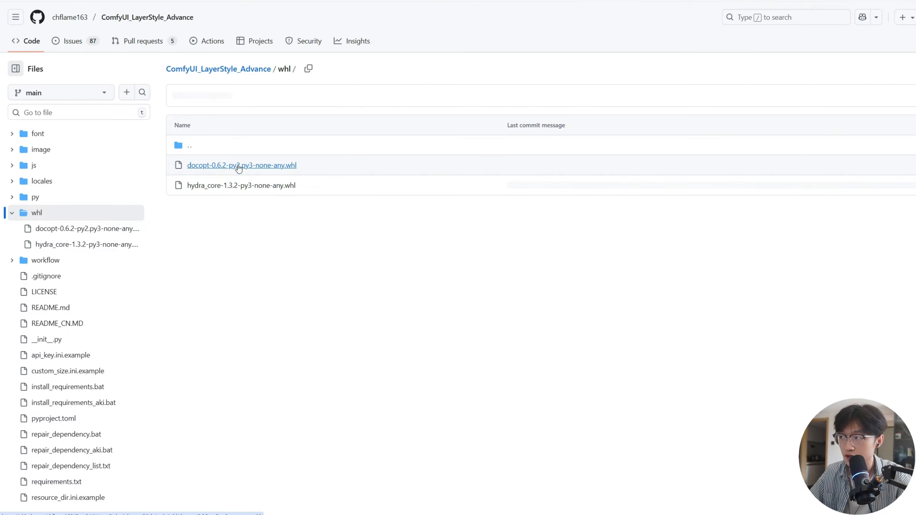
{"action": "left_click", "coordinate": [239, 167]}
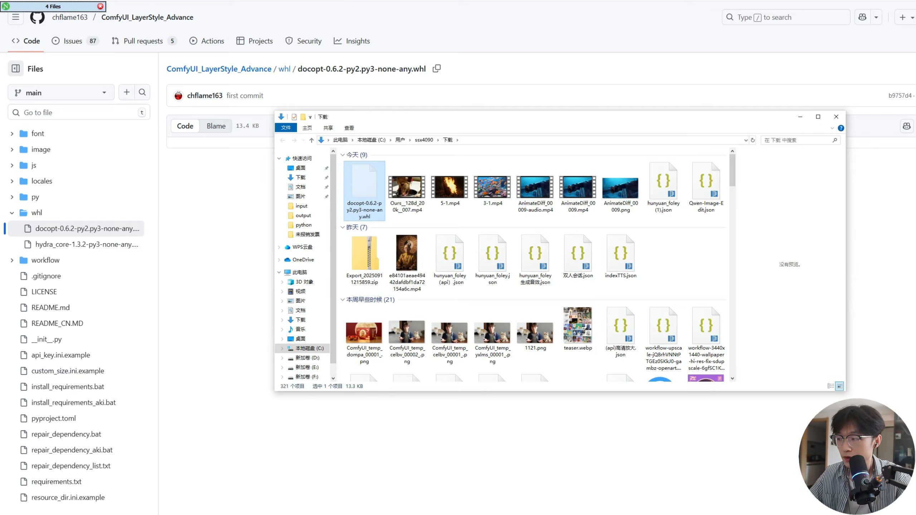
Move the downloaded docopt-0.6.2-py2.py3-none-any.whl from the downloads folder into the local package's python folder
{"action": "left_click", "coordinate": [144, 514]}
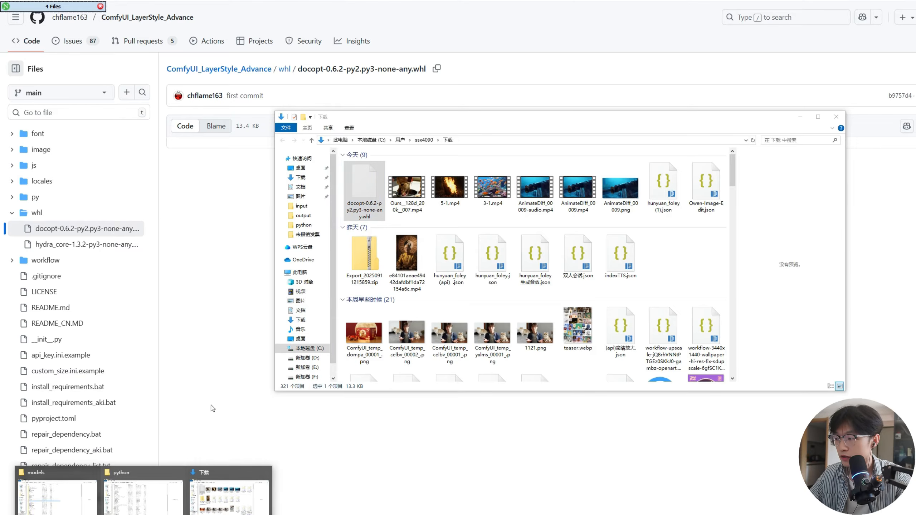
{"action": "left_click", "coordinate": [122, 470]}
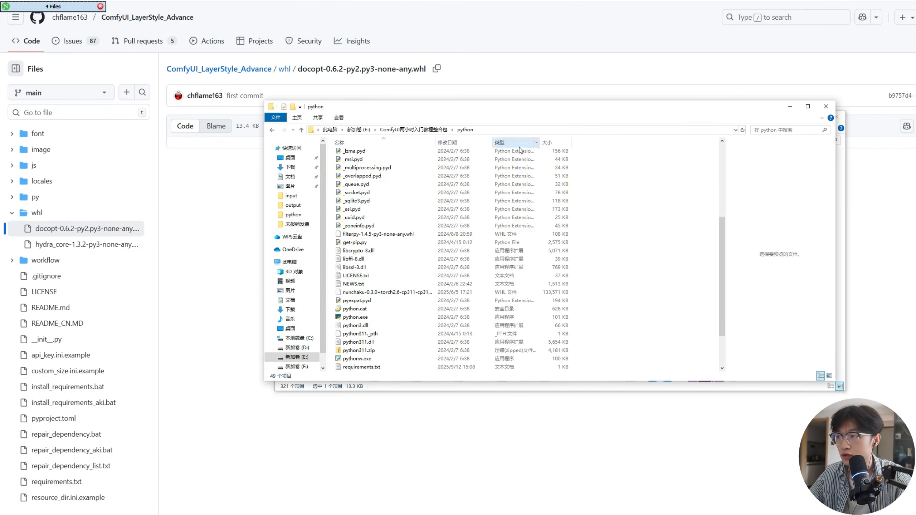
{"action": "key", "text": "ctrl+v"}
Open a command prompt in the python folder, run "python -m pip install docopt-0.6.2-py2.py3-none-any.whl", then close the prompt
{"action": "left_click", "coordinate": [517, 129]}
{"action": "type", "text": "cmd"}
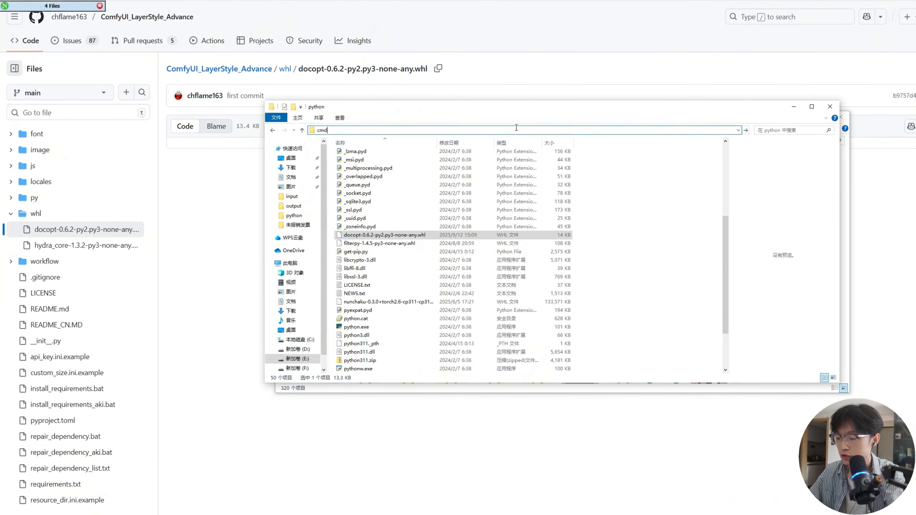
{"action": "key", "text": "Return"}
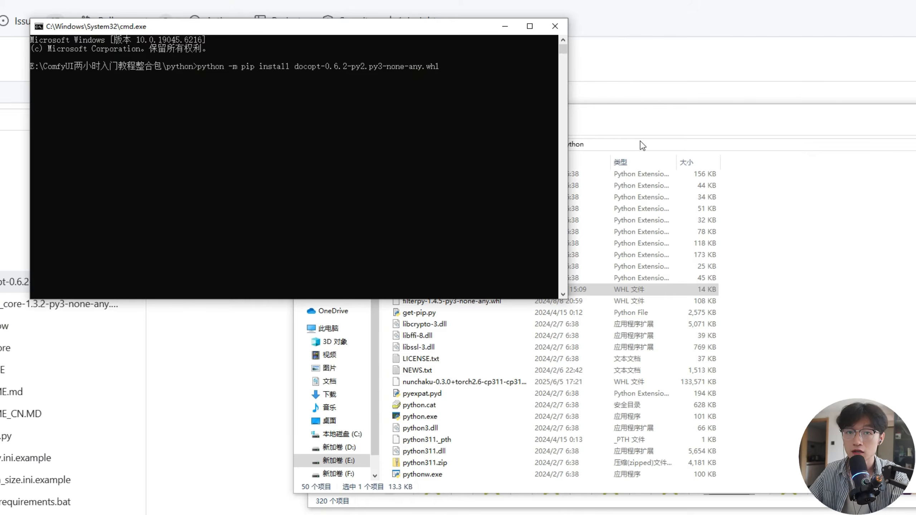
{"action": "scroll", "coordinate": [483, 164], "scroll_direction": "up", "scroll_amount": 4}
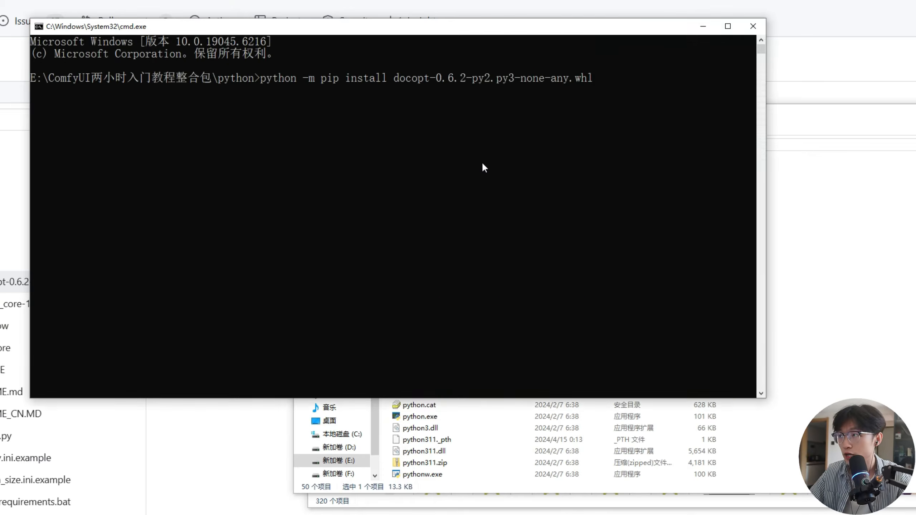
{"action": "key", "text": "Return"}
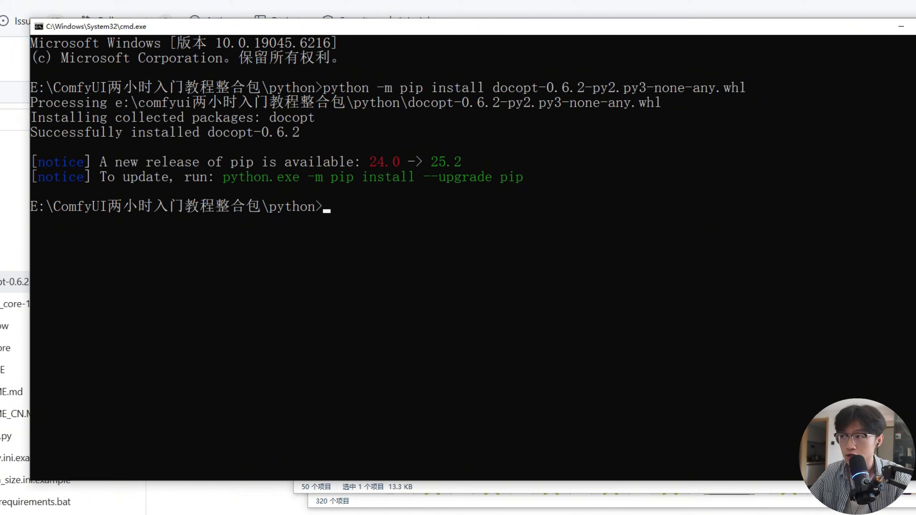
{"action": "key", "text": "alt+F4"}
Open a new command prompt in the python folder and retry installing the dependencies from requirements.txt with pip
{"action": "left_click", "coordinate": [650, 146]}
{"action": "type", "text": "cmd"}
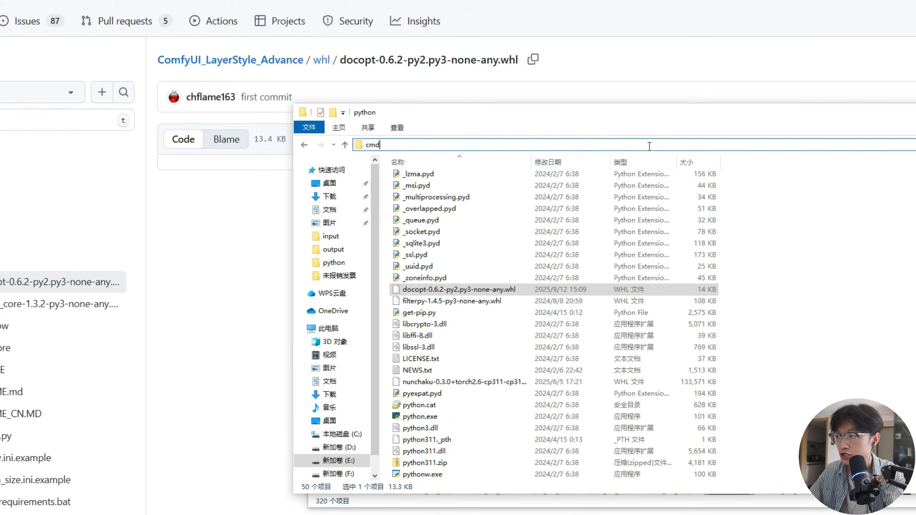
{"action": "key", "text": "Return"}
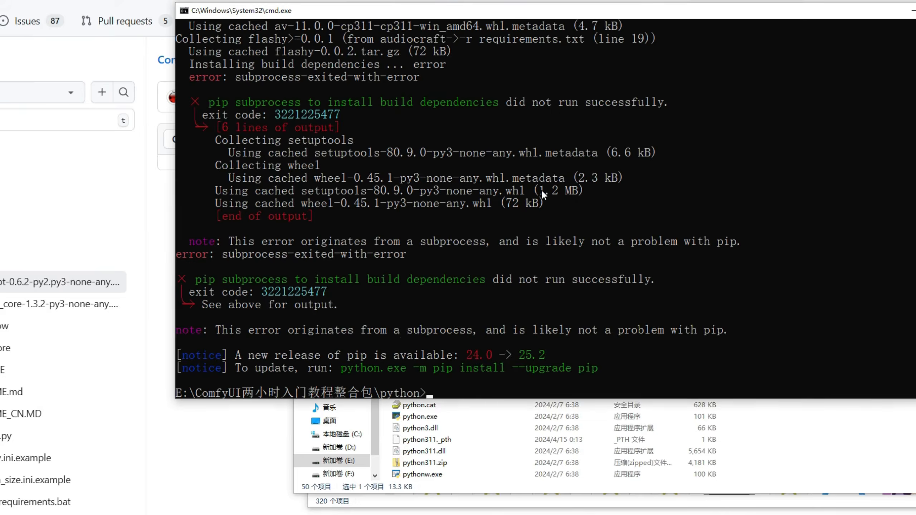
{"action": "scroll", "coordinate": [353, 91], "scroll_direction": "up", "scroll_amount": 1}
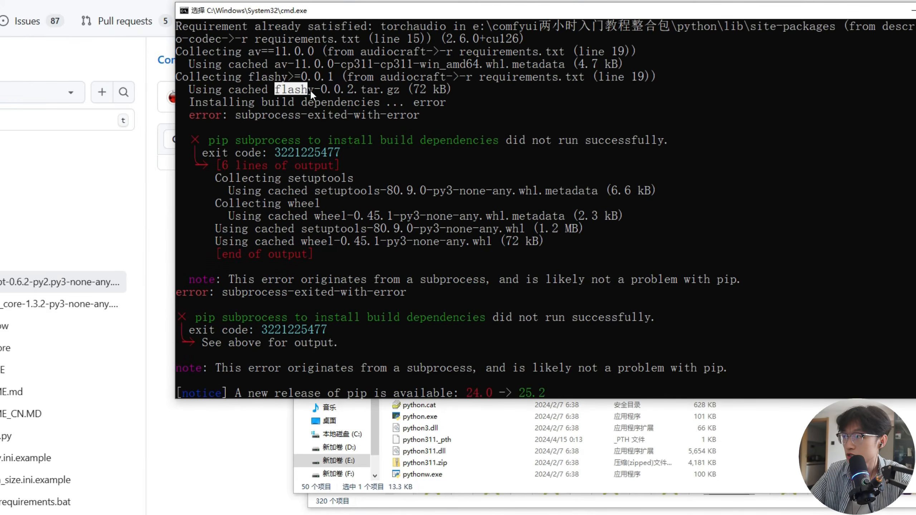
{"action": "key", "text": "Up"}
{"action": "key", "text": "Return"}
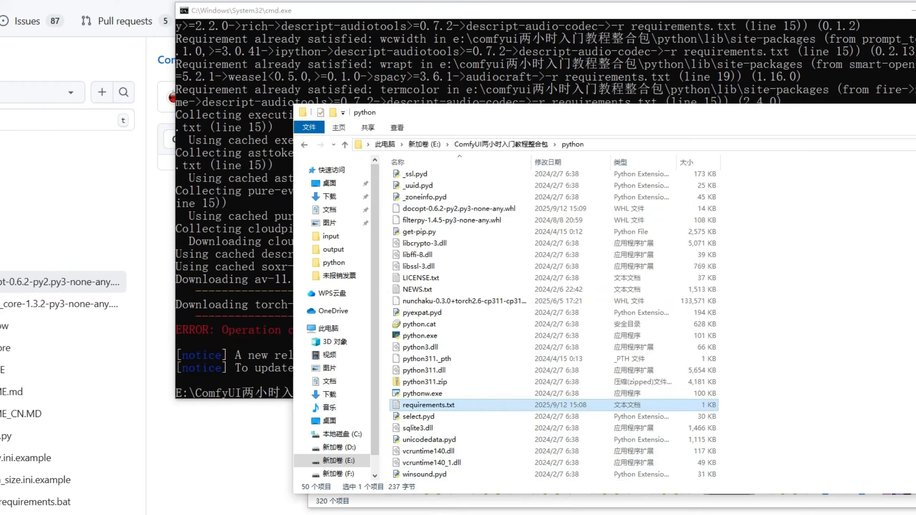
Inspect the cancelled pip install output and highlight the torch-2.1.0 package name in its download line
{"action": "left_click", "coordinate": [238, 278]}
{"action": "key", "text": "ctrl+z"}
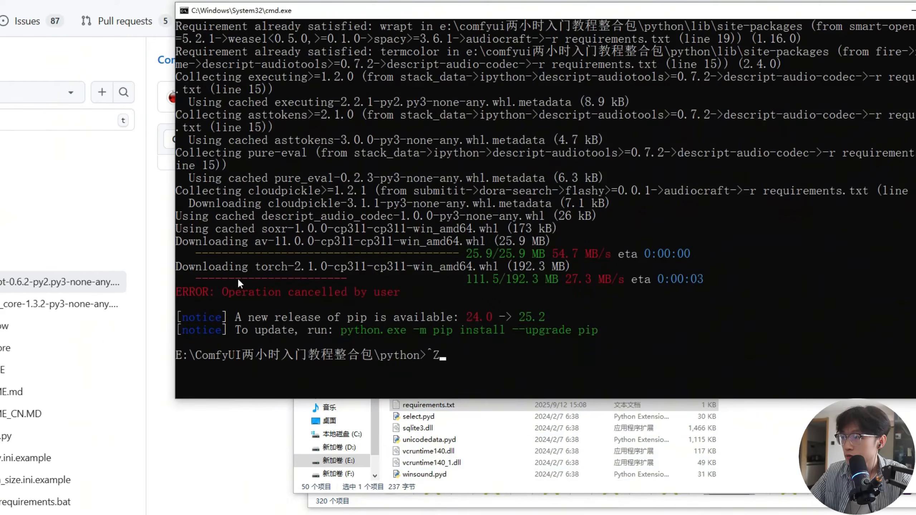
{"action": "left_click", "coordinate": [259, 271]}
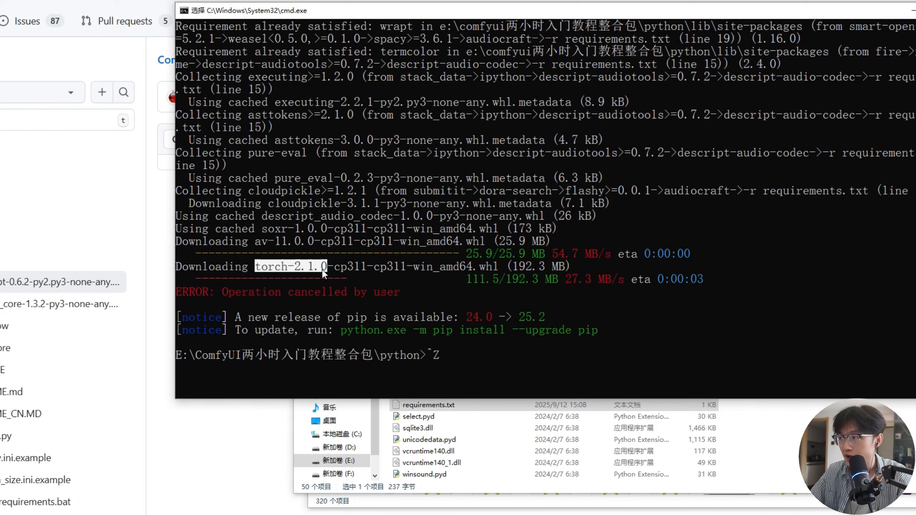
{"action": "key", "text": "ctrl+c"}
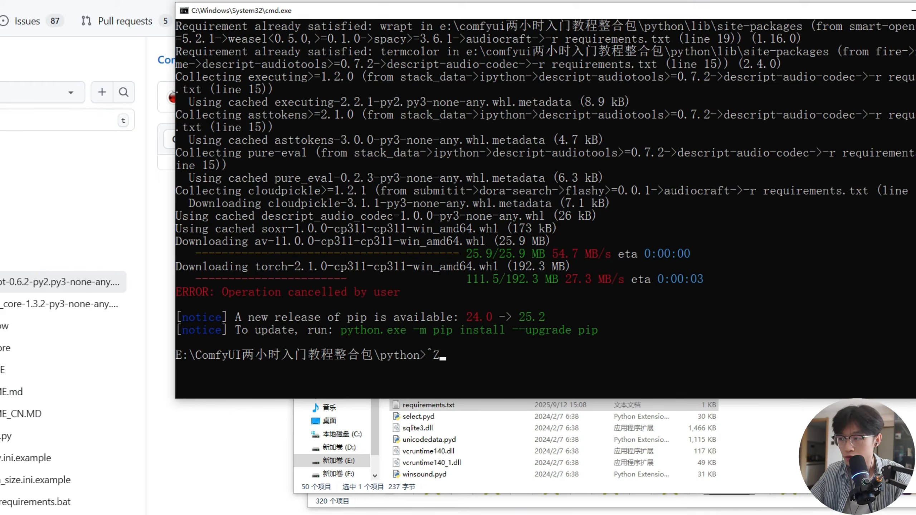
Start ComfyUI with run_nvidia_gpu.bat from the local package folder and check the custom node import list for ComfyUI_HunyuanVideoFoley
{"action": "key", "text": "alt+Tab"}
{"action": "left_click", "coordinate": [501, 144]}
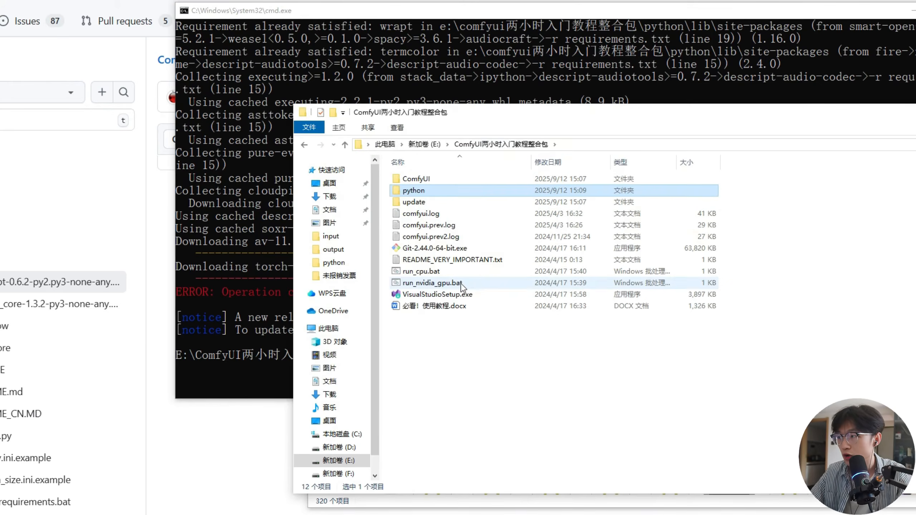
{"action": "double_click", "coordinate": [461, 284]}
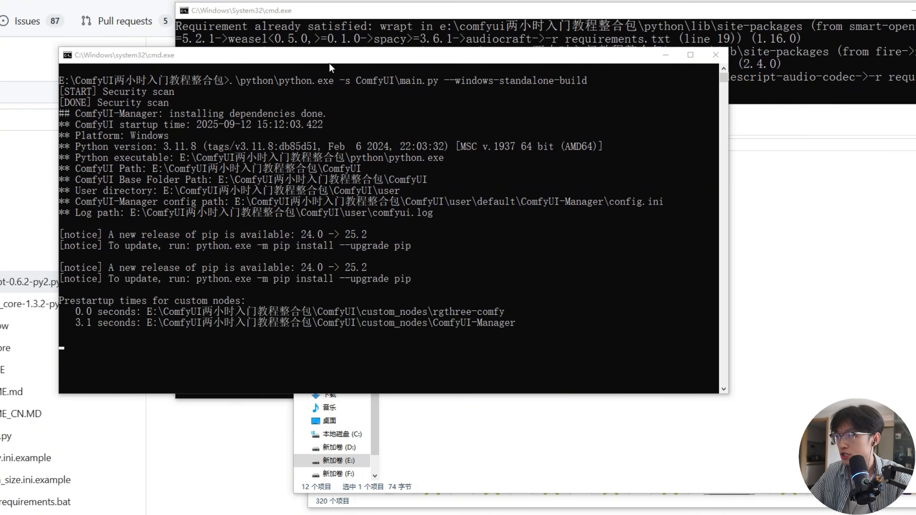
{"action": "scroll", "coordinate": [425, 184], "scroll_direction": "up", "scroll_amount": 2, "text": "ctrl"}
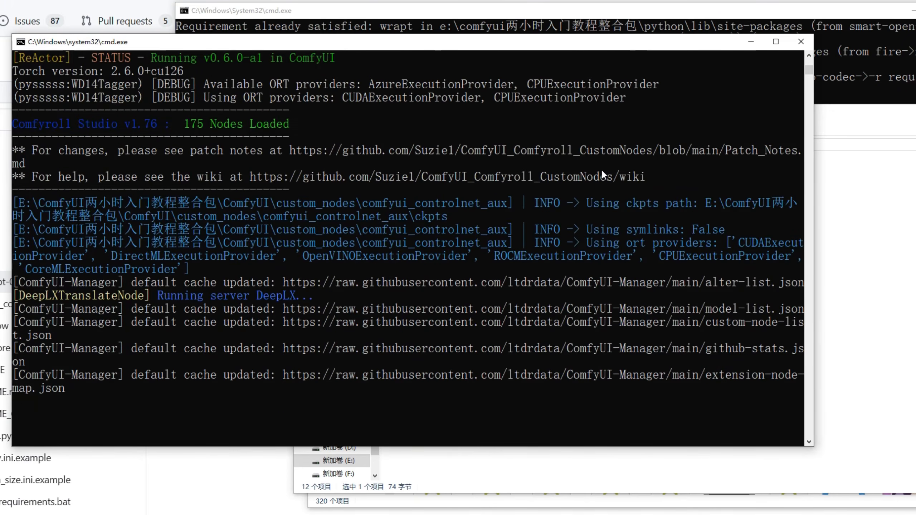
{"action": "scroll", "coordinate": [499, 249], "scroll_direction": "up", "scroll_amount": 10}
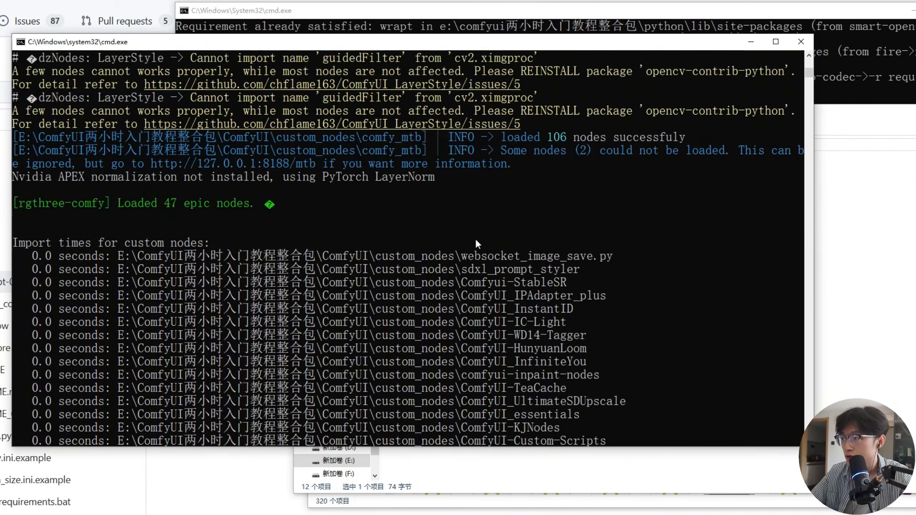
{"action": "scroll", "coordinate": [288, 230], "scroll_direction": "up", "scroll_amount": 15}
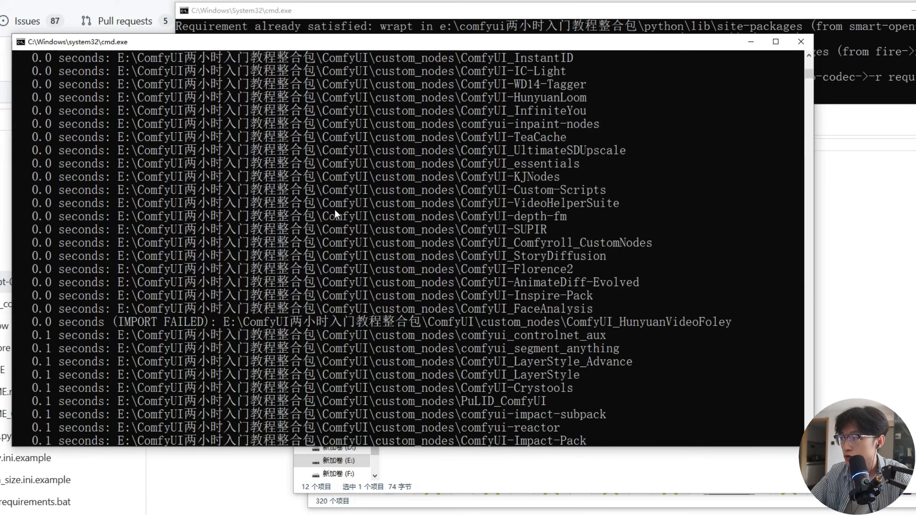
Find the ComfyUI_HunyuanVideoFoley import error in the startup log and copy the missing module name audiotools
{"action": "scroll", "coordinate": [335, 209], "scroll_direction": "down", "scroll_amount": 12}
{"action": "scroll", "coordinate": [335, 208], "scroll_direction": "up", "scroll_amount": 20}
{"action": "left_click_drag", "start_coordinate": [264, 204], "coordinate": [311, 203]}
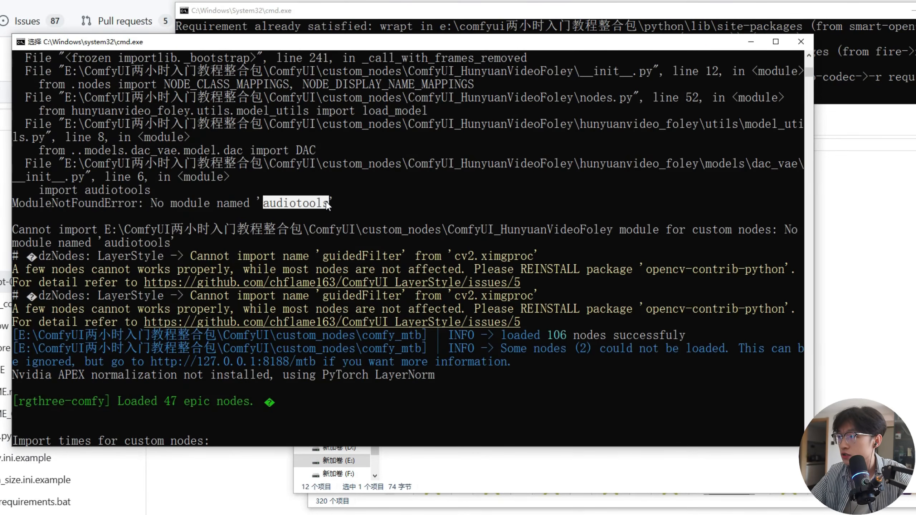
{"action": "key", "text": "ctrl+c"}
Open a command prompt in the python folder and try to install audiotools with "python -m pip install audiotools"
{"action": "key", "text": "alt+Tab"}
{"action": "double_click", "coordinate": [451, 190]}
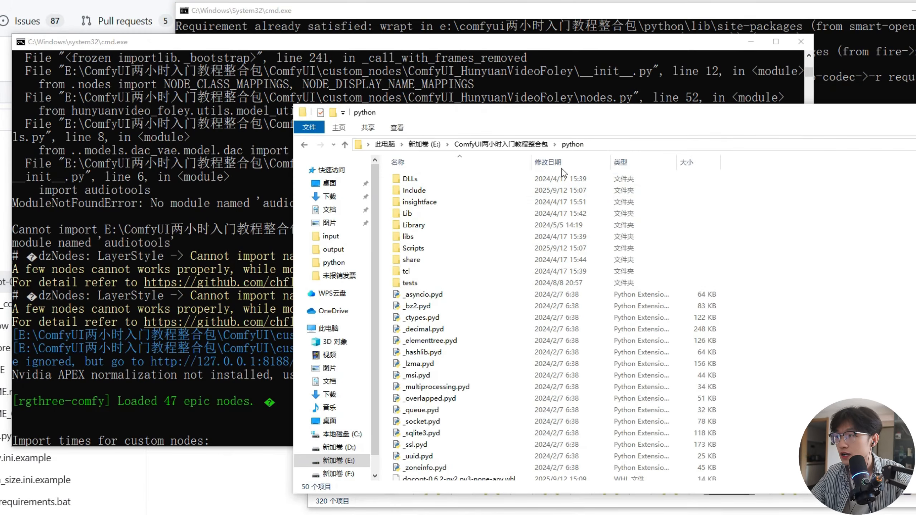
{"action": "left_click", "coordinate": [646, 148]}
{"action": "type", "text": "cmd"}
{"action": "key", "text": "Return"}
{"action": "key", "text": "Return"}
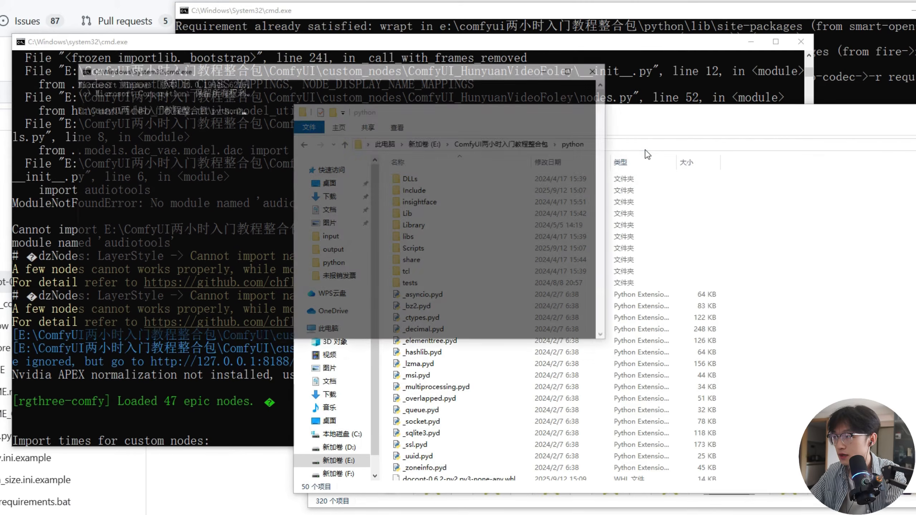
{"action": "type", "text": "python -m pip"}
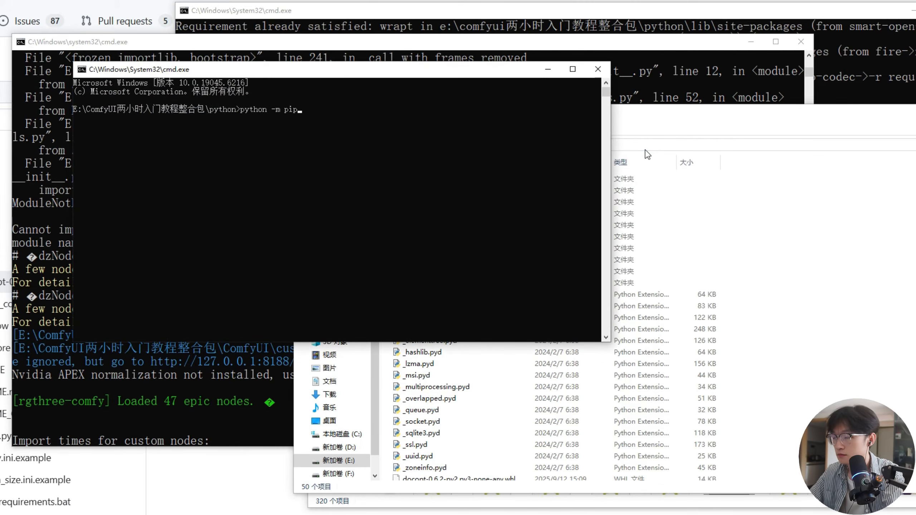
{"action": "type", "text": " install"}
{"action": "key", "text": "ctrl+v"}
{"action": "key", "text": "Return"}
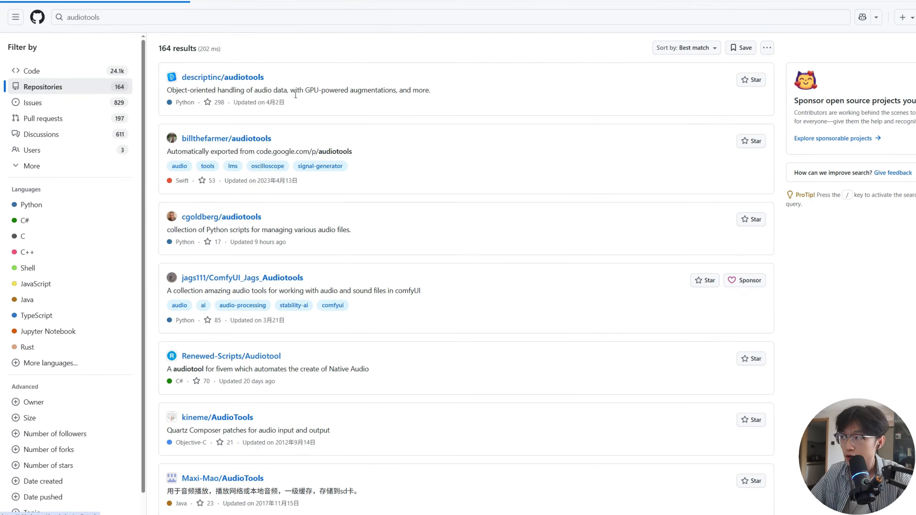
Open the descriptinc/audiotools repository on GitHub and select the git clone command in its README installation section
{"action": "scroll", "coordinate": [680, 247], "scroll_direction": "down", "scroll_amount": 3}
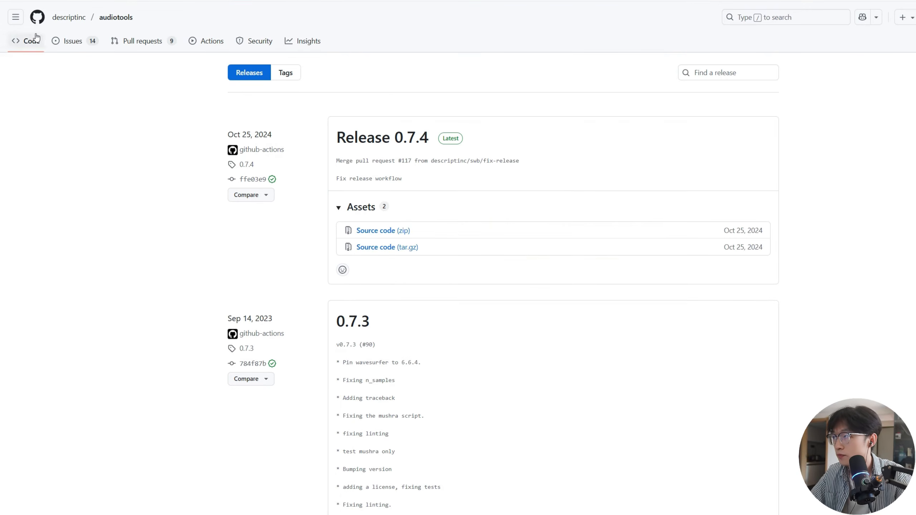
{"action": "left_click", "coordinate": [12, 1]}
{"action": "scroll", "coordinate": [311, 260], "scroll_direction": "down", "scroll_amount": 5}
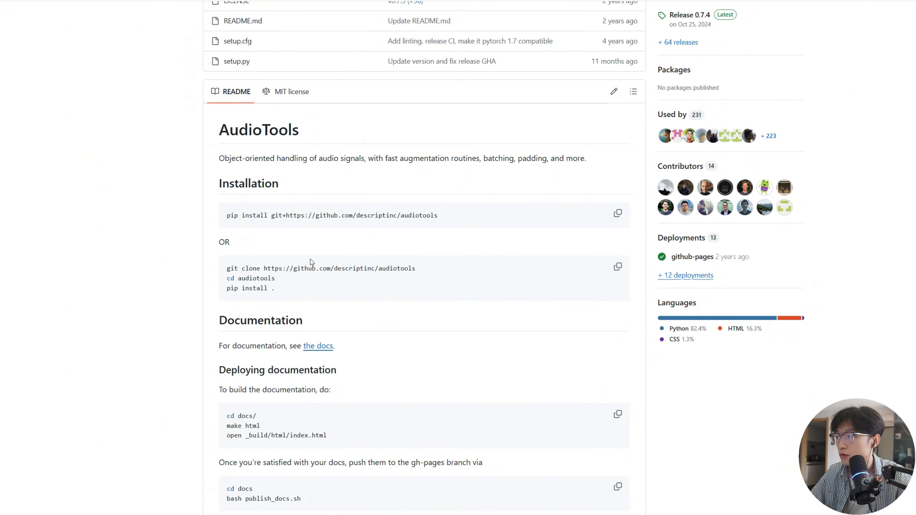
{"action": "left_click_drag", "start_coordinate": [227, 217], "coordinate": [441, 224]}
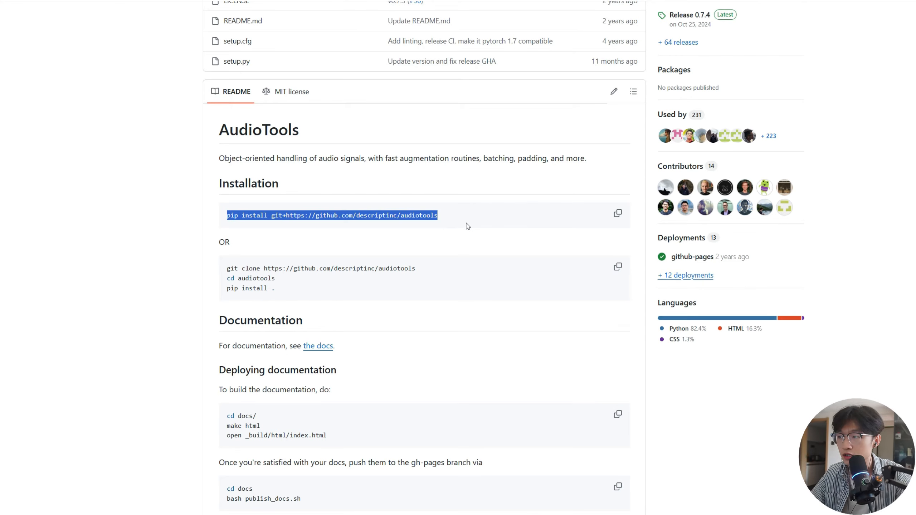
{"action": "left_click_drag", "start_coordinate": [286, 283], "coordinate": [259, 290]}
{"action": "left_click_drag", "start_coordinate": [421, 271], "coordinate": [243, 268]}
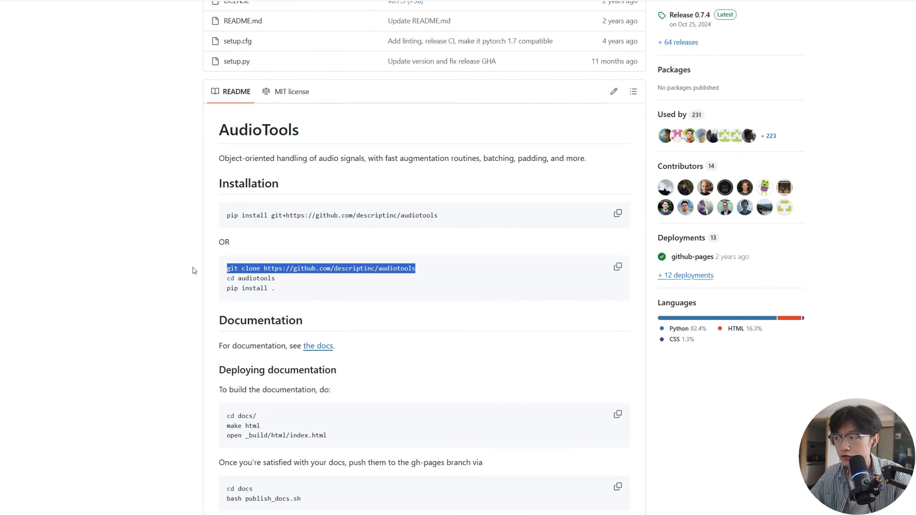
{"action": "key", "text": "alt+Tab"}
{"action": "left_click", "coordinate": [492, 131]}
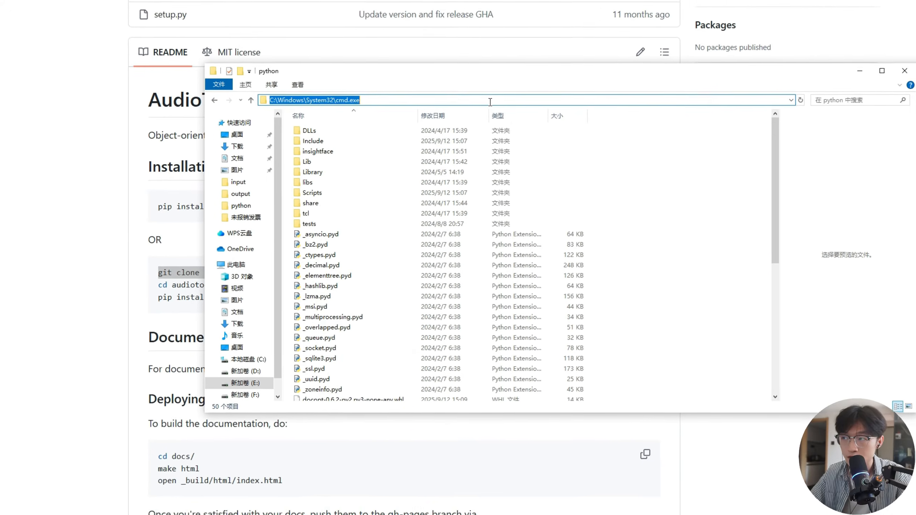
{"action": "type", "text": "cmd"}
{"action": "key", "text": "Return"}
{"action": "type", "text": "py"}
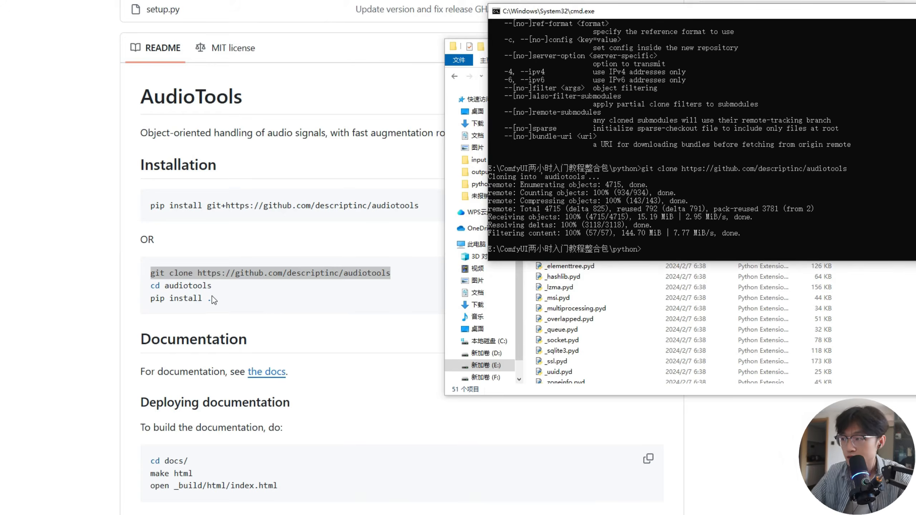
Change into the cloned audiotools folder and install it with "..\python -m pip install ."
{"action": "left_click_drag", "start_coordinate": [212, 286], "coordinate": [193, 287]}
{"action": "key", "text": "alt+Tab"}
{"action": "type", "text": "cd audiotools"}
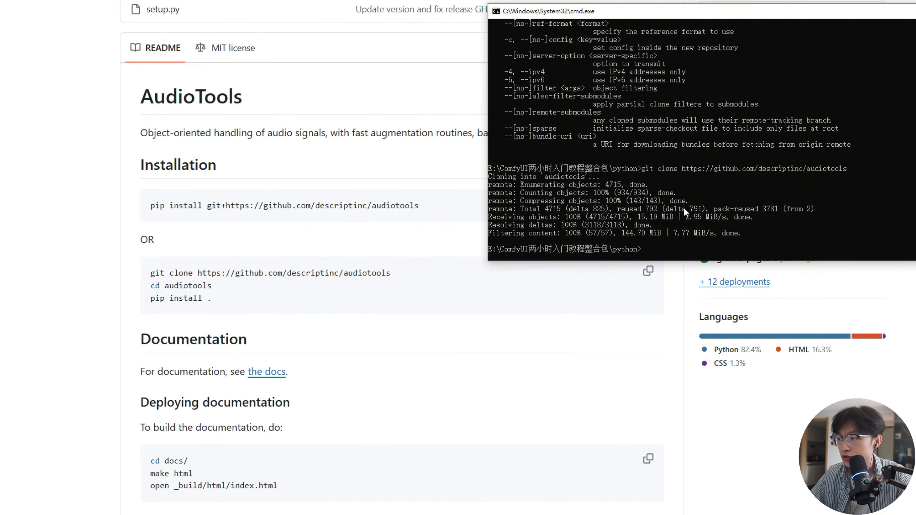
{"action": "key", "text": "Return"}
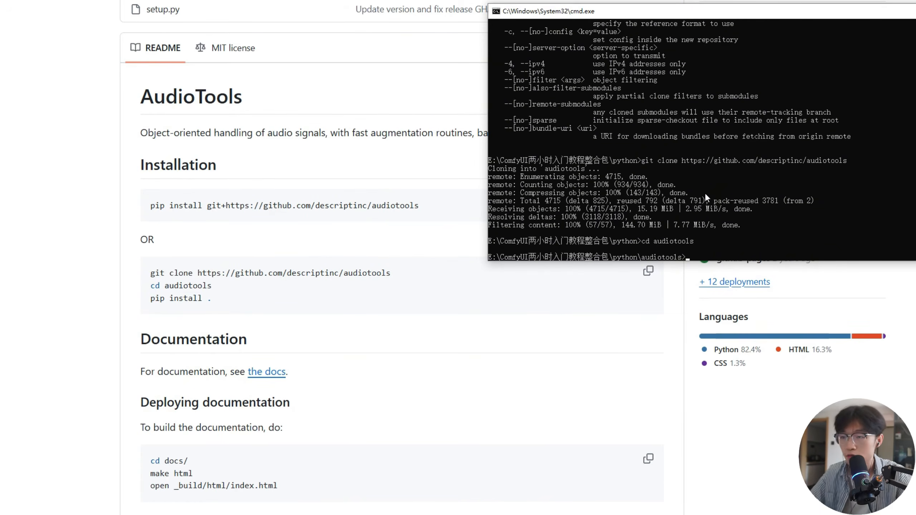
{"action": "type", "text": "..\\"}
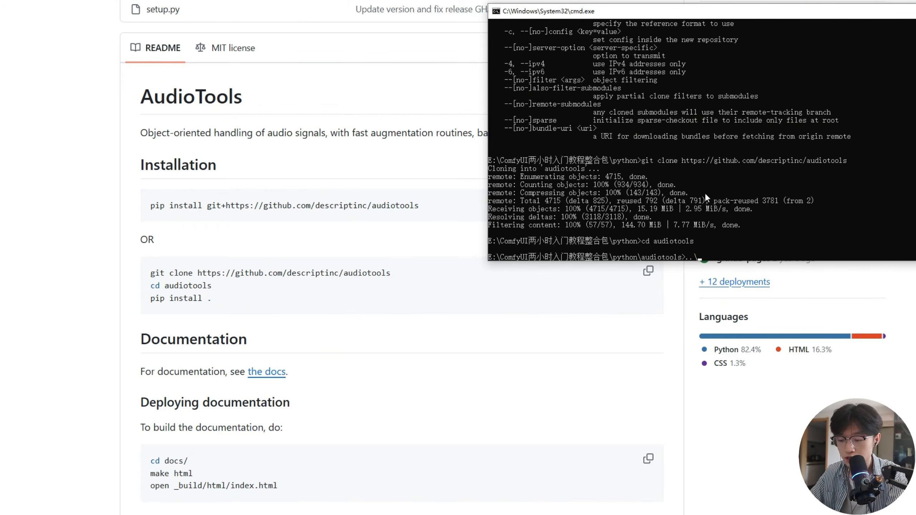
{"action": "type", "text": "python"}
{"action": "type", "text": "-m pip install ."}
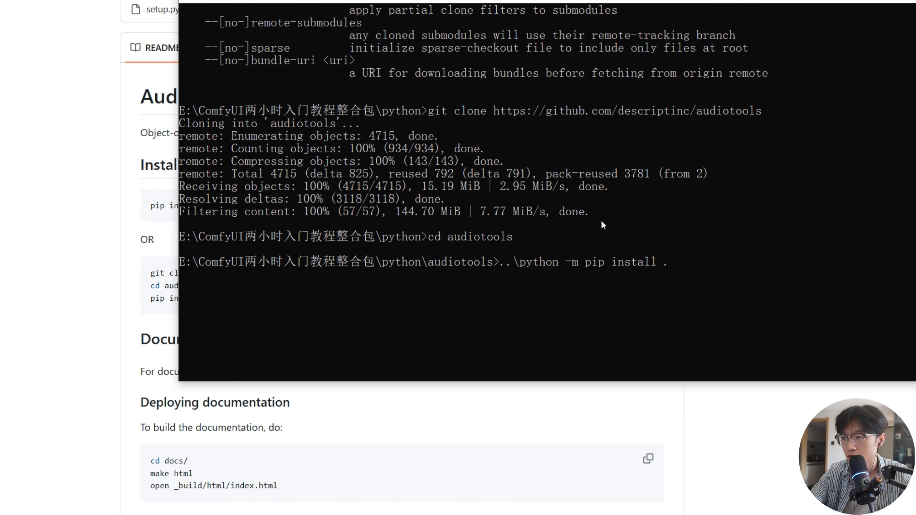
{"action": "key", "text": "Return"}
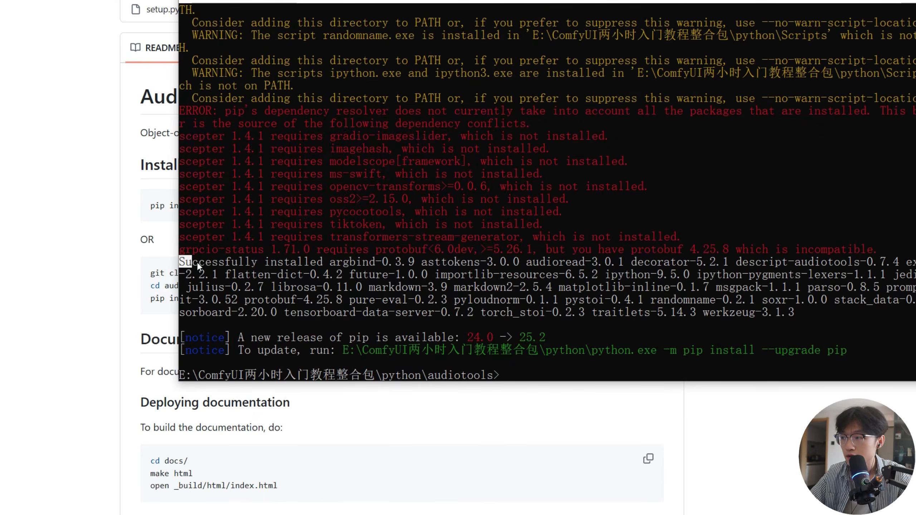
Review the pip output, highlighting the list of installed packages and the dependency conflict messages
{"action": "left_click_drag", "start_coordinate": [198, 265], "coordinate": [794, 314]}
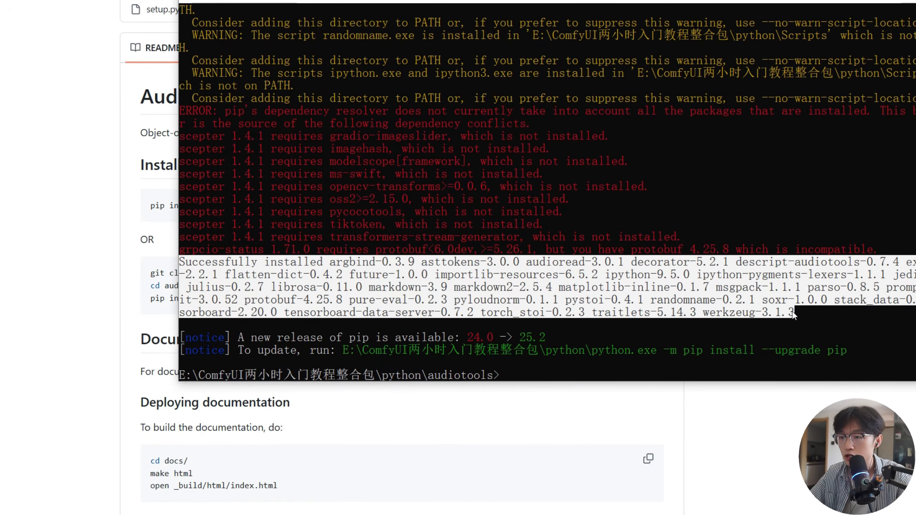
{"action": "left_click", "coordinate": [811, 261]}
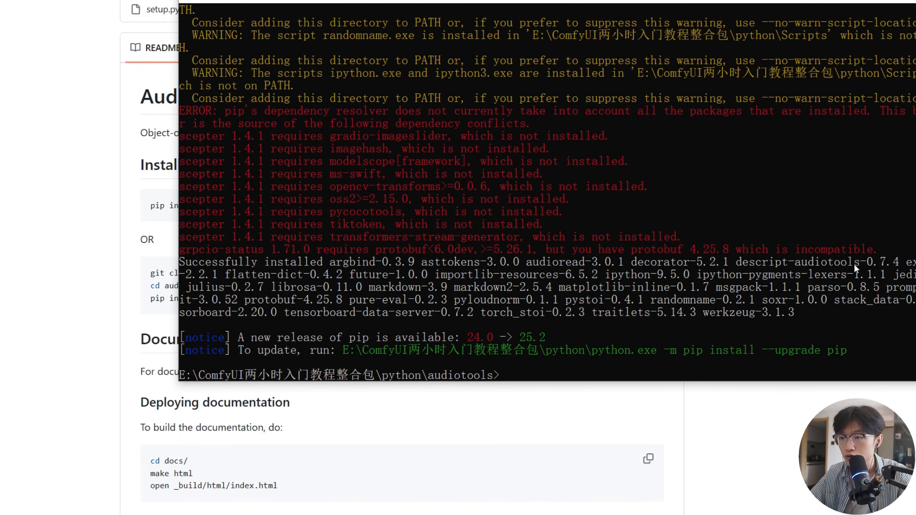
{"action": "left_click_drag", "start_coordinate": [872, 255], "coordinate": [184, 111]}
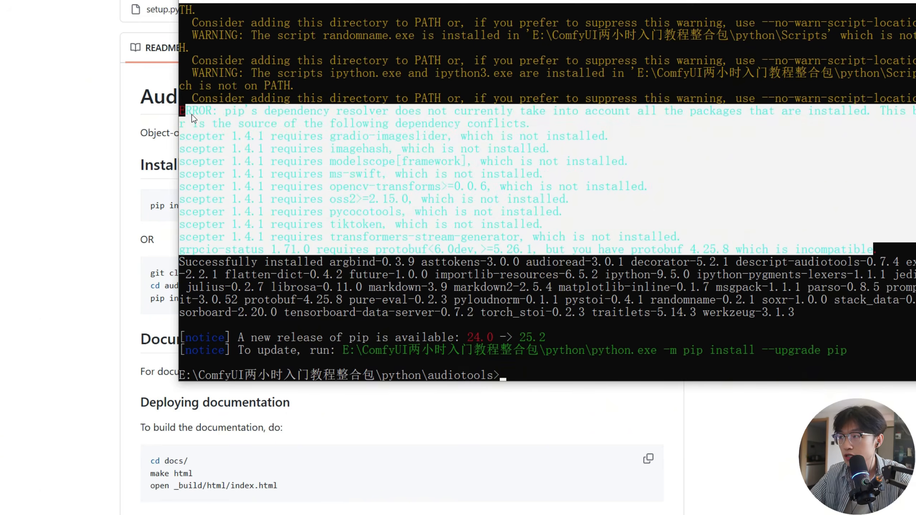
{"action": "key", "text": "ctrl+c"}
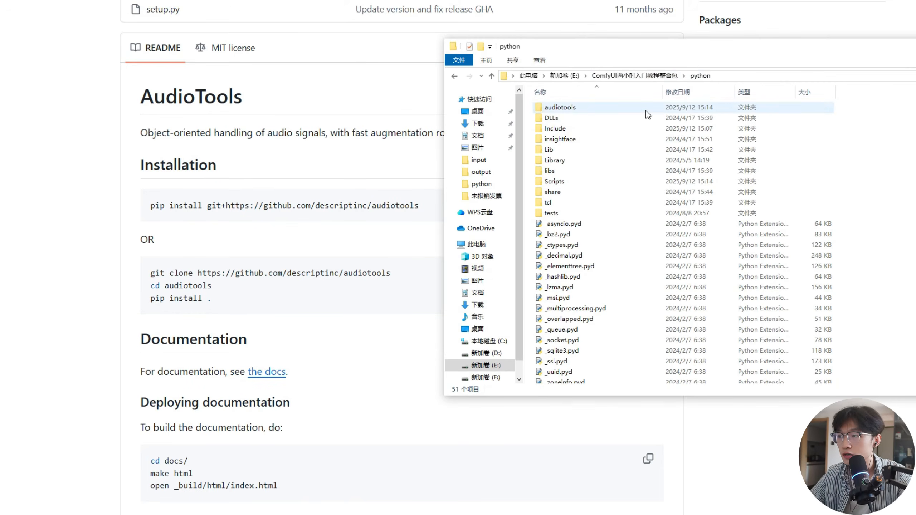
Delete the cloned audiotools folder from the python folder and start ComfyUI with run_nvidia_gpu.bat from the package folder
{"action": "left_click", "coordinate": [561, 109]}
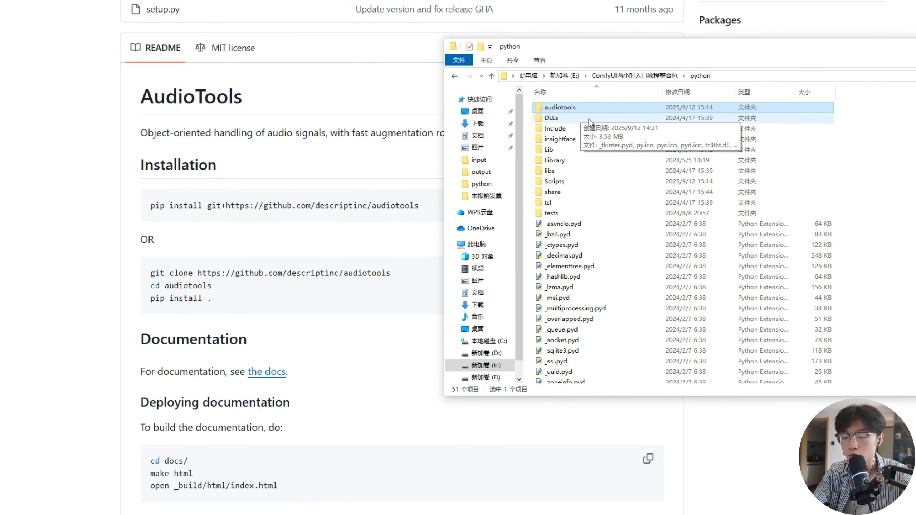
{"action": "left_click", "coordinate": [649, 74]}
{"action": "double_click", "coordinate": [571, 203]}
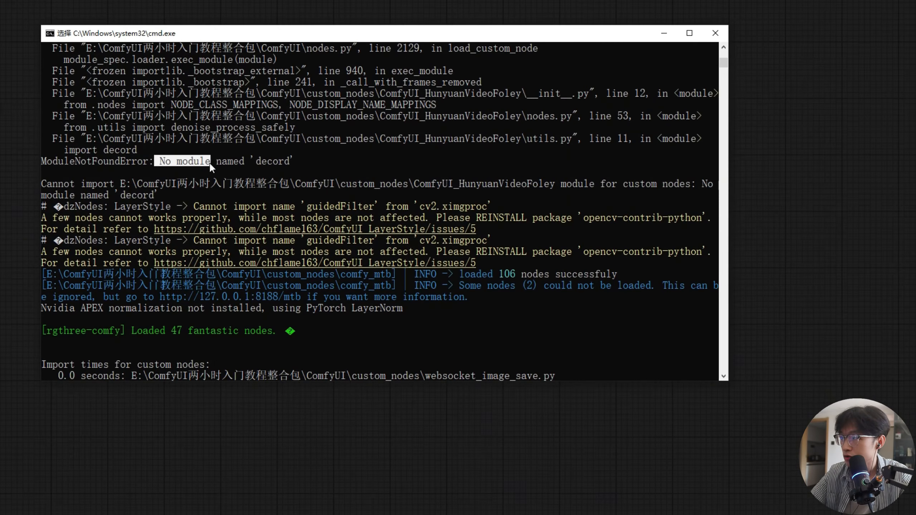
Copy the missing module name decord from the log, run "python -m pip install decord" in the python folder, and close the prompt
{"action": "left_click", "coordinate": [304, 162]}
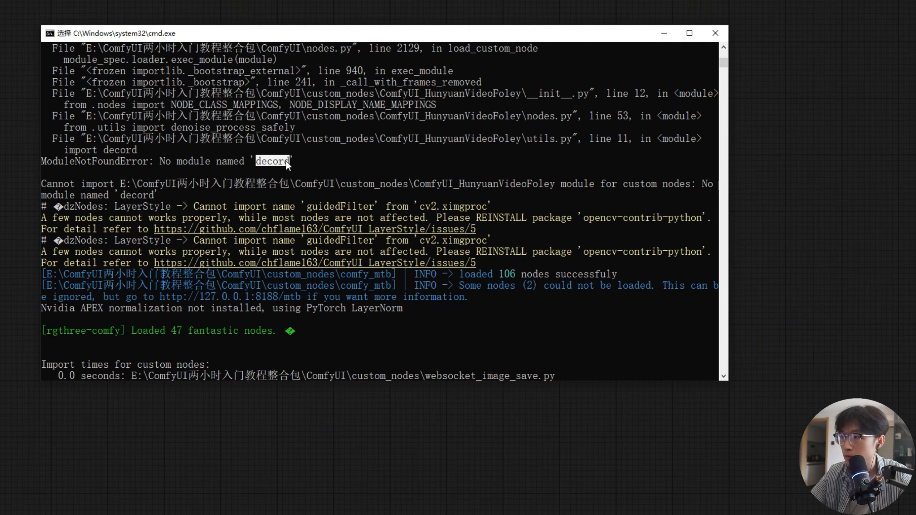
{"action": "key", "text": "ctrl+c"}
{"action": "mouse_move", "coordinate": [143, 513]}
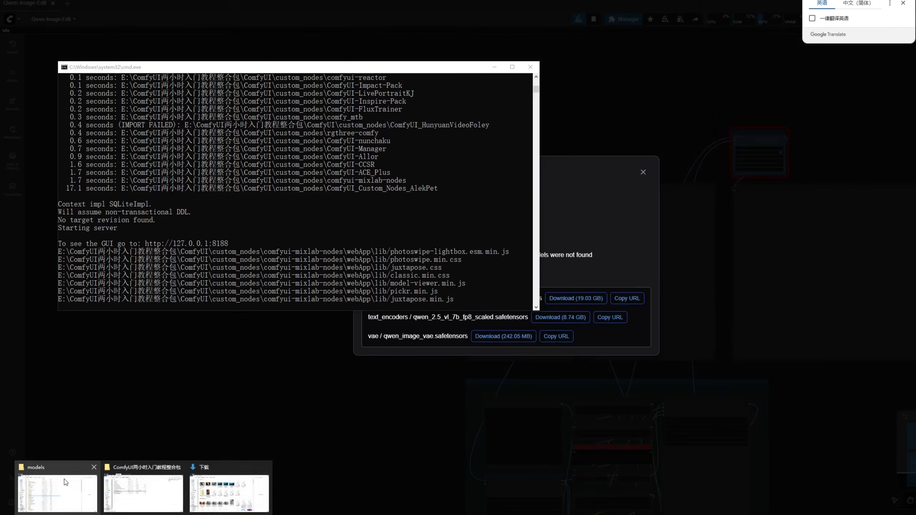
{"action": "left_click", "coordinate": [64, 483]}
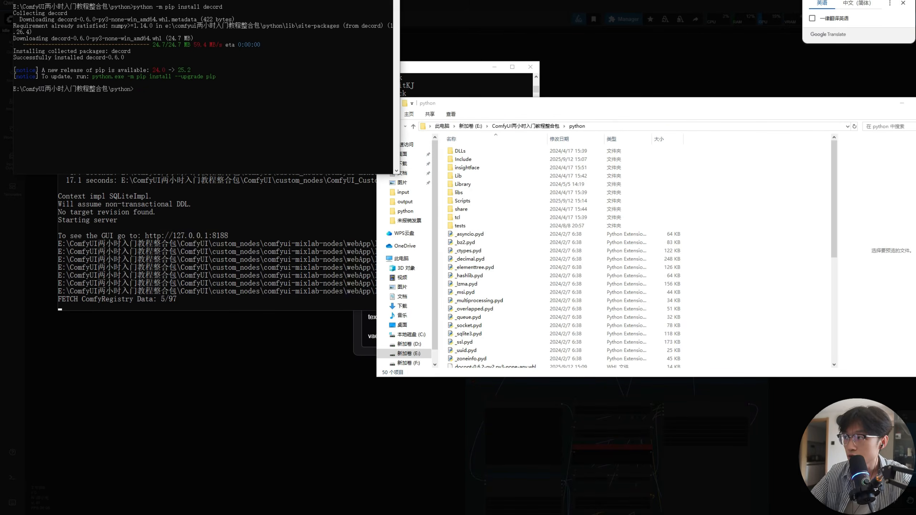
{"action": "key", "text": "alt+F4"}
Close the running ComfyUI console, restart it with run_nvidia_gpu.bat, and check the custom node import list for ComfyUI_HunyuanVideoFoley
{"action": "left_click", "coordinate": [526, 126]}
{"action": "left_click", "coordinate": [531, 67]}
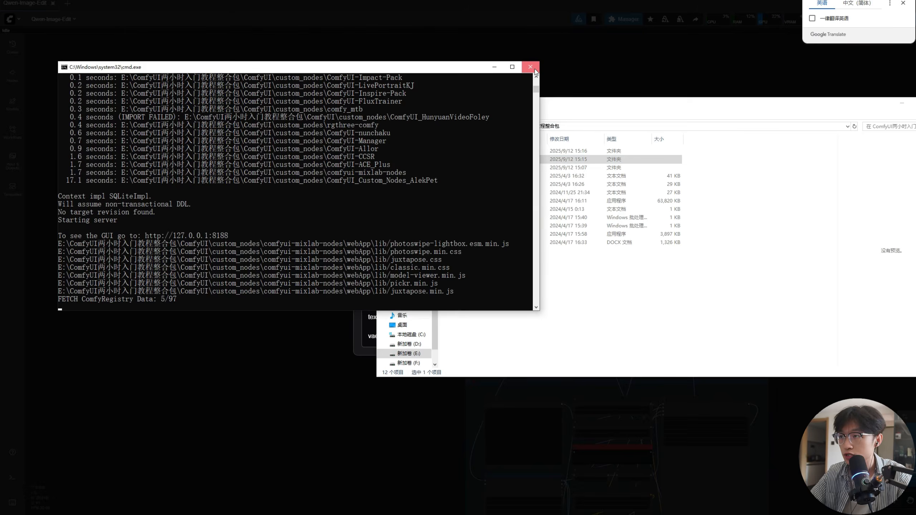
{"action": "double_click", "coordinate": [480, 226]}
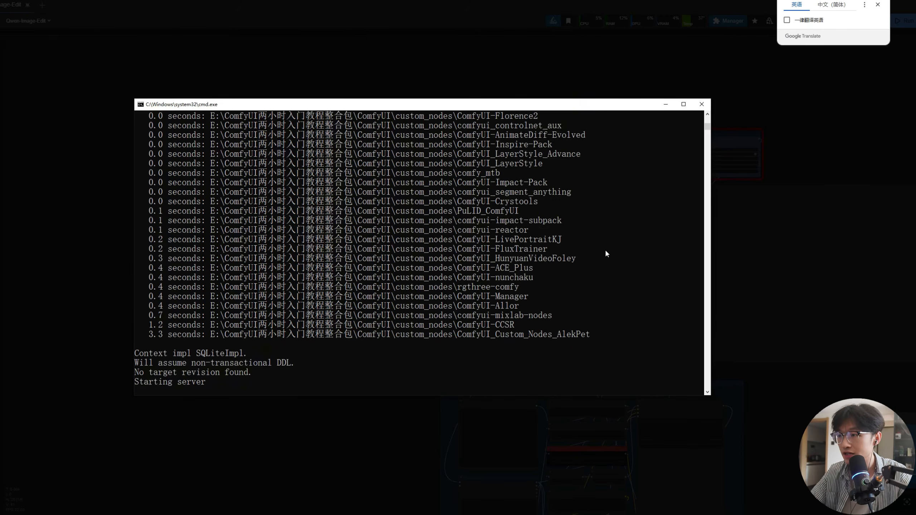
{"action": "scroll", "coordinate": [457, 202], "scroll_direction": "up", "scroll_amount": 10}
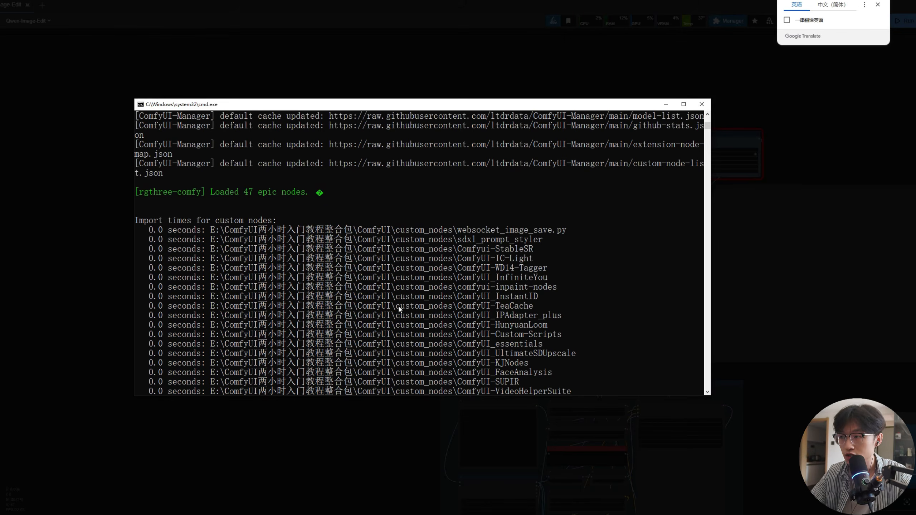
{"action": "scroll", "coordinate": [394, 277], "scroll_direction": "down", "scroll_amount": 15}
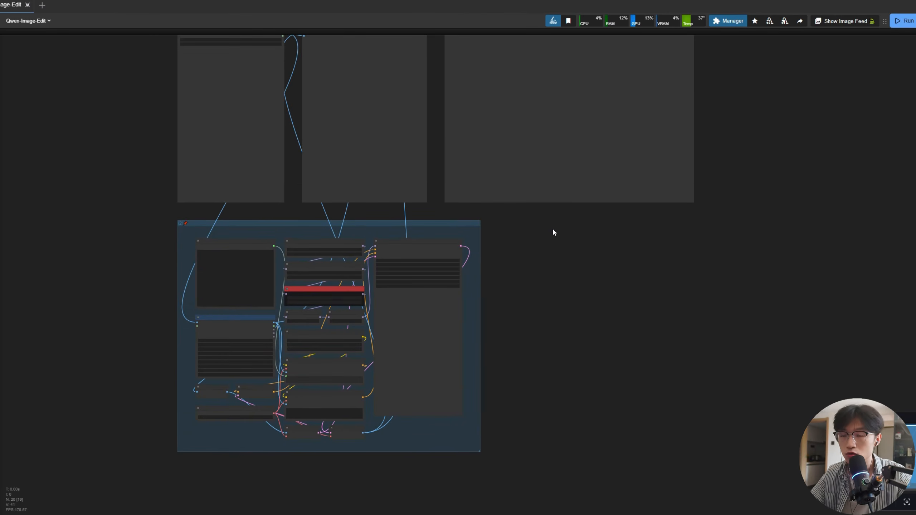
Switch to the Quark cloud drive (夸克网盘) and open the models folder inside hunyuan_foley视频配音效
{"action": "key", "text": "alt+Tab"}
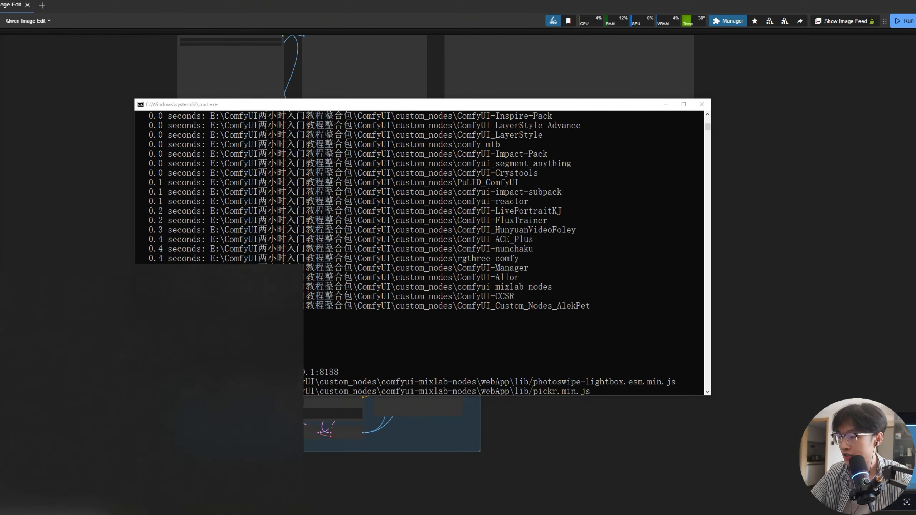
{"action": "key", "text": "super"}
{"action": "left_click", "coordinate": [60, 414]}
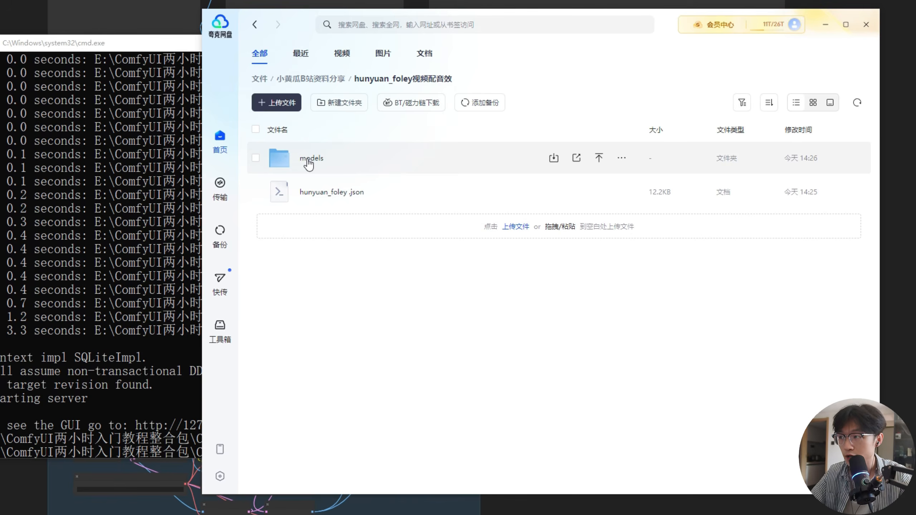
{"action": "double_click", "coordinate": [309, 161]}
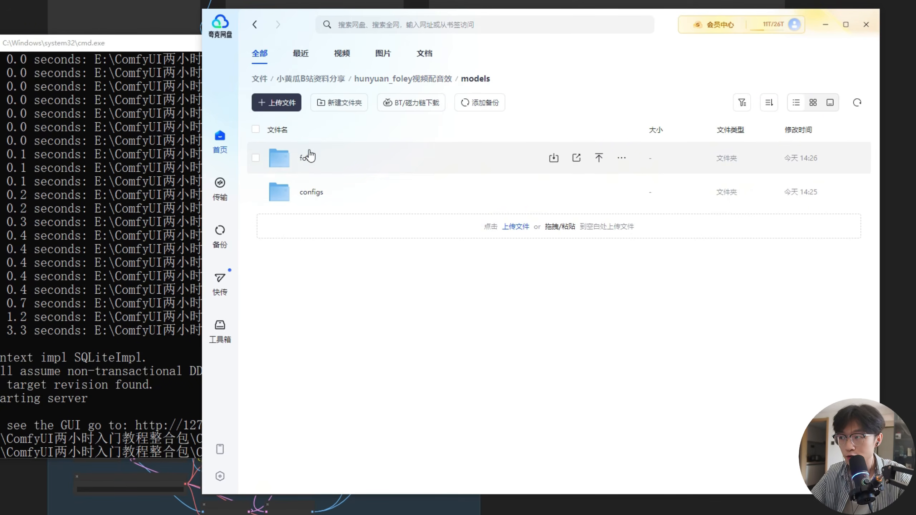
Switch to File Explorer and open the models folder inside the package's ComfyUI folder
{"action": "key", "text": "alt+Tab"}
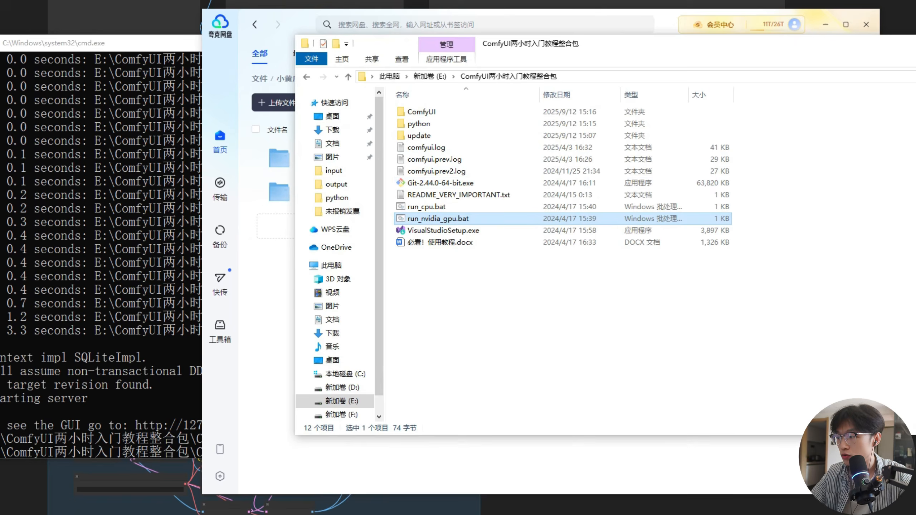
{"action": "double_click", "coordinate": [439, 113]}
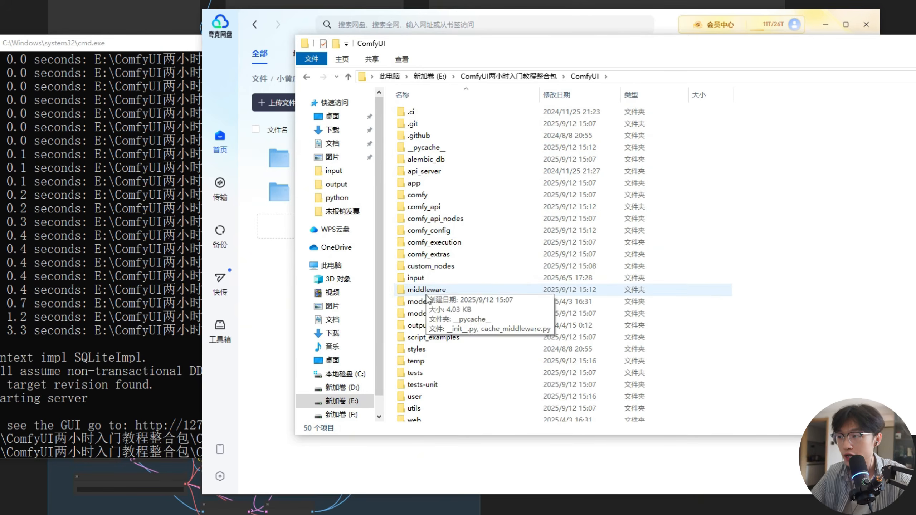
{"action": "double_click", "coordinate": [442, 302]}
{"action": "left_click", "coordinate": [585, 77]}
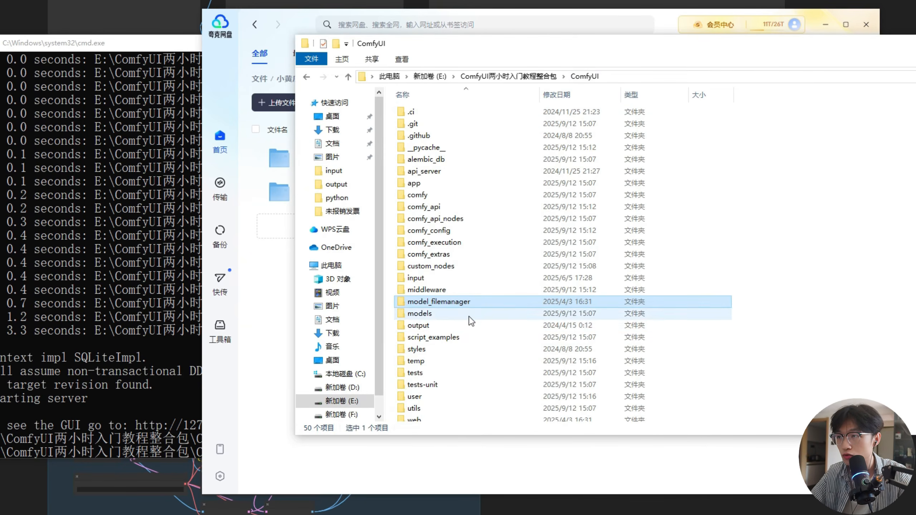
{"action": "double_click", "coordinate": [425, 313]}
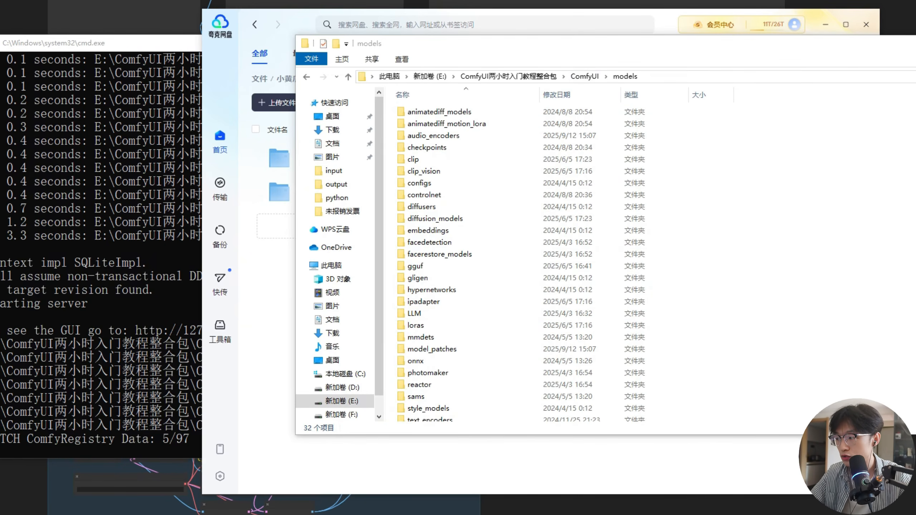
Switch to the downloaded hunyuan_foley视频配音效 folder on the desktop and load its hunyuan_foley .json workflow into ComfyUI
{"action": "key", "text": "alt+Tab"}
{"action": "left_click", "coordinate": [194, 156]}
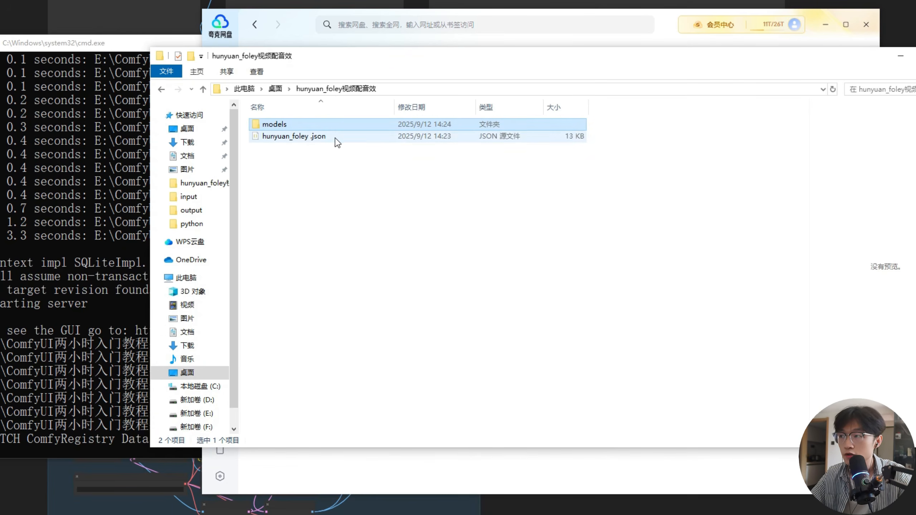
{"action": "left_click", "coordinate": [335, 137]}
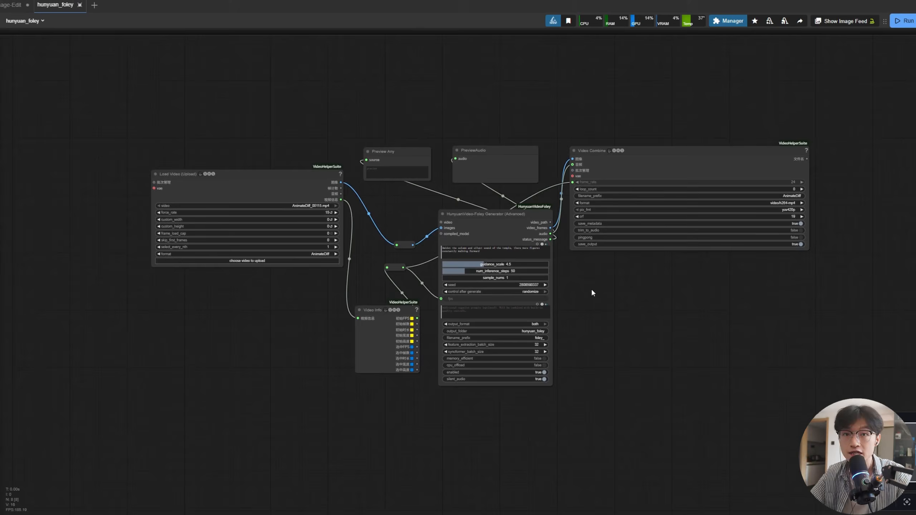
Upload Video_00013.mp4 from the ComfyUI output folder into the Load Video (Upload) node
{"action": "scroll", "coordinate": [592, 293], "scroll_direction": "up", "scroll_amount": 1}
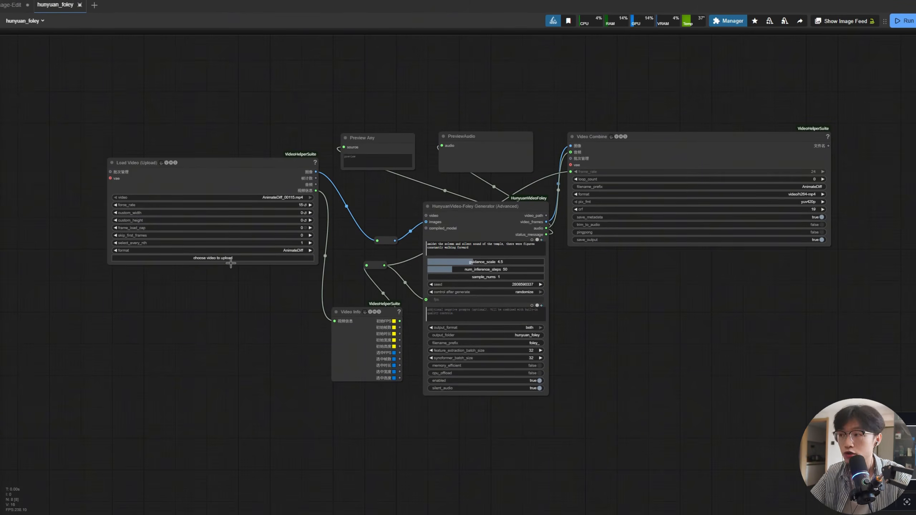
{"action": "left_click", "coordinate": [213, 258]}
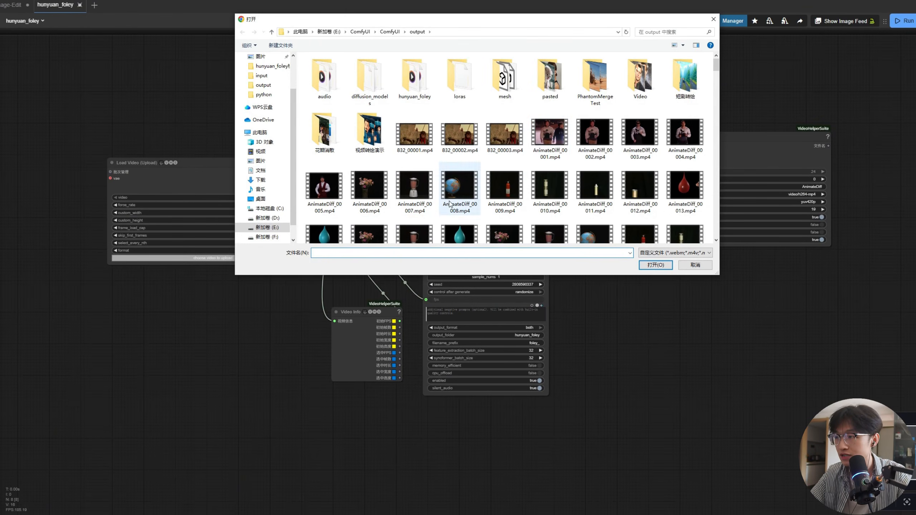
{"action": "scroll", "coordinate": [551, 139], "scroll_direction": "down", "scroll_amount": 10}
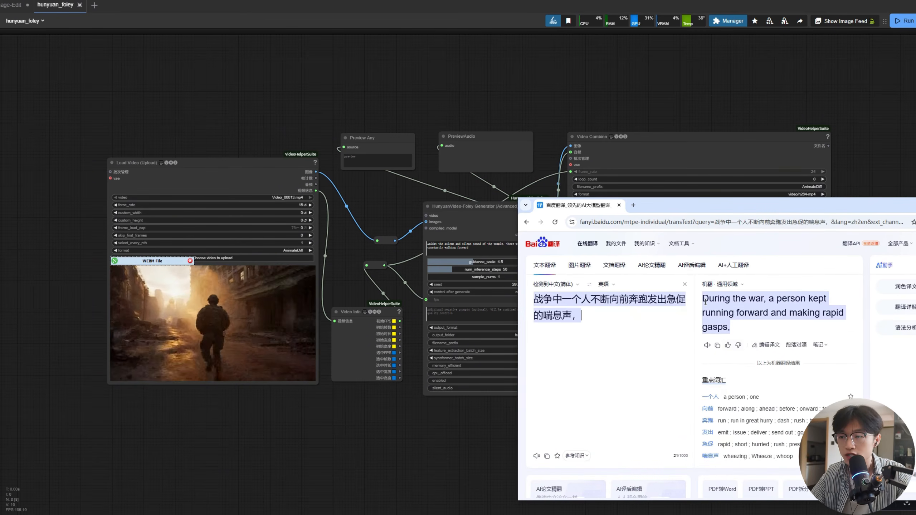
Copy the English translation 'During the war, a person kept running forward and making rapid gasps.' into the Foley generator's prompt and run the workflow
{"action": "left_click_drag", "start_coordinate": [705, 300], "coordinate": [743, 327]}
{"action": "left_click", "coordinate": [520, 190]}
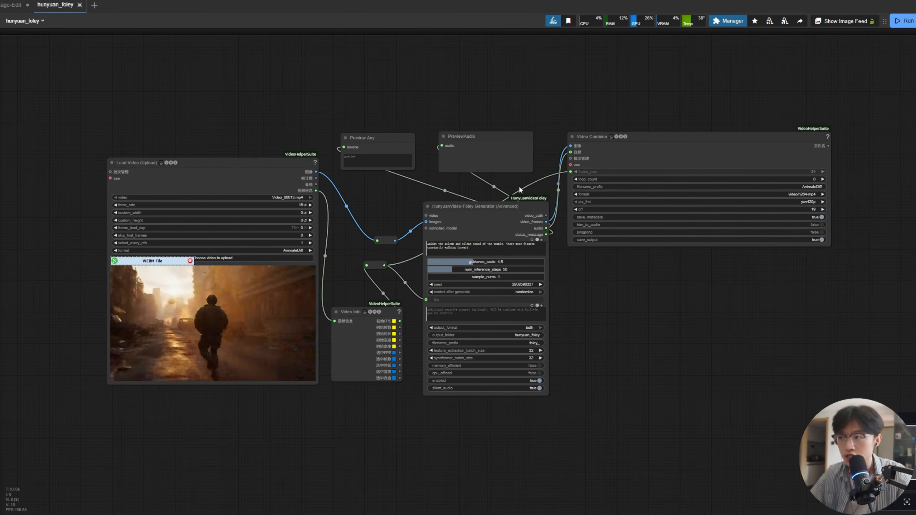
{"action": "left_click", "coordinate": [902, 22]}
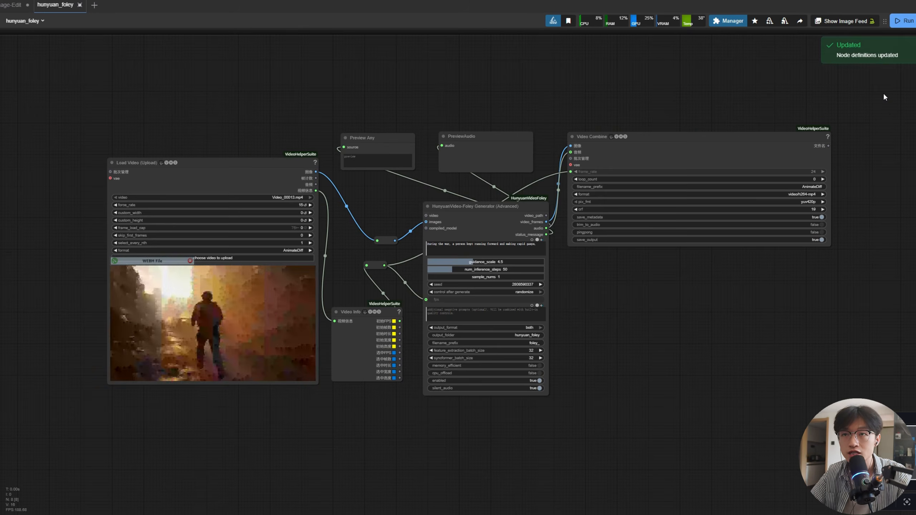
{"action": "left_click_drag", "start_coordinate": [866, 102], "coordinate": [846, 95]}
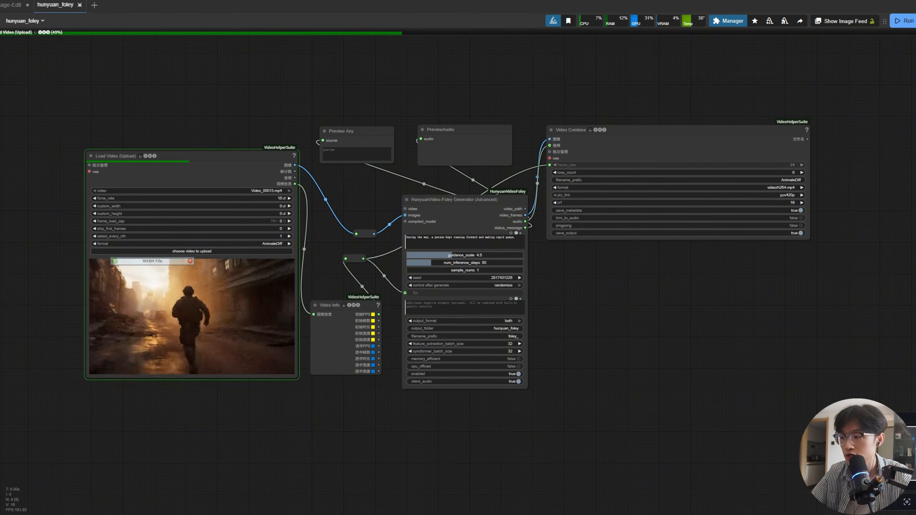
Follow the generation in the ComfyUI console and the GPU memory use in Task Manager, and return to the workflow to view the result
{"action": "key", "text": "alt+Tab"}
{"action": "left_click_drag", "start_coordinate": [357, 109], "coordinate": [238, 75]}
{"action": "right_click", "coordinate": [361, 514]}
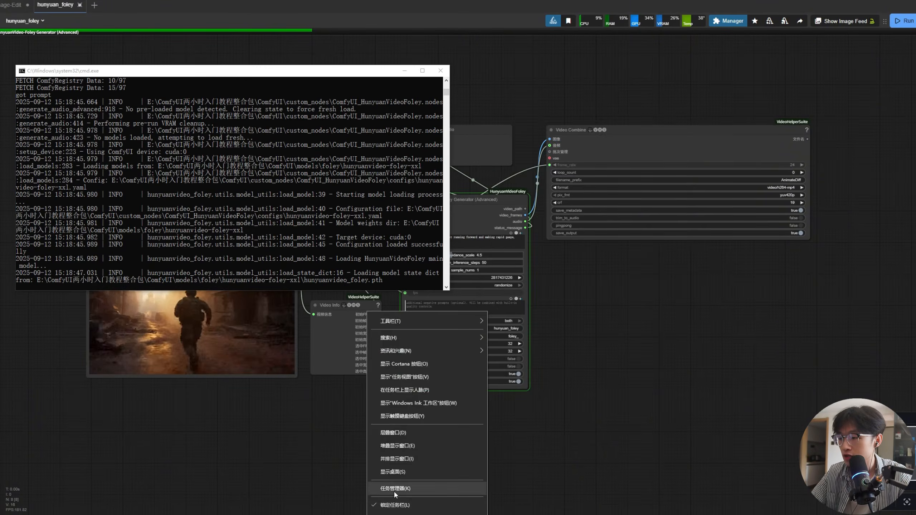
{"action": "left_click", "coordinate": [393, 491]}
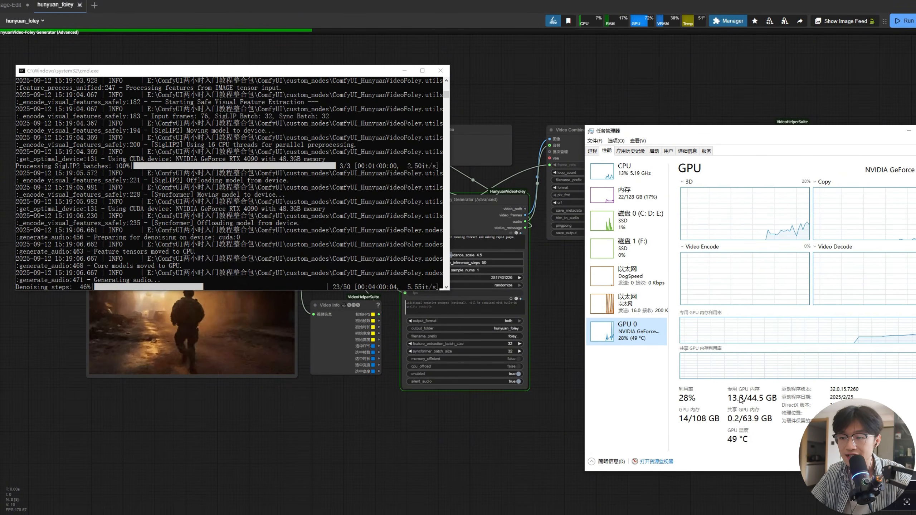
{"action": "left_click", "coordinate": [483, 437]}
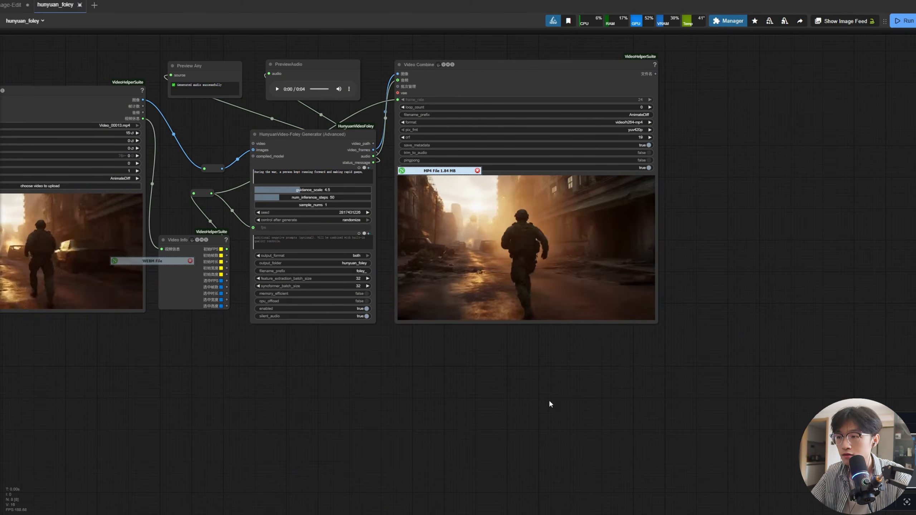
{"action": "left_click_drag", "start_coordinate": [337, 381], "coordinate": [542, 402]}
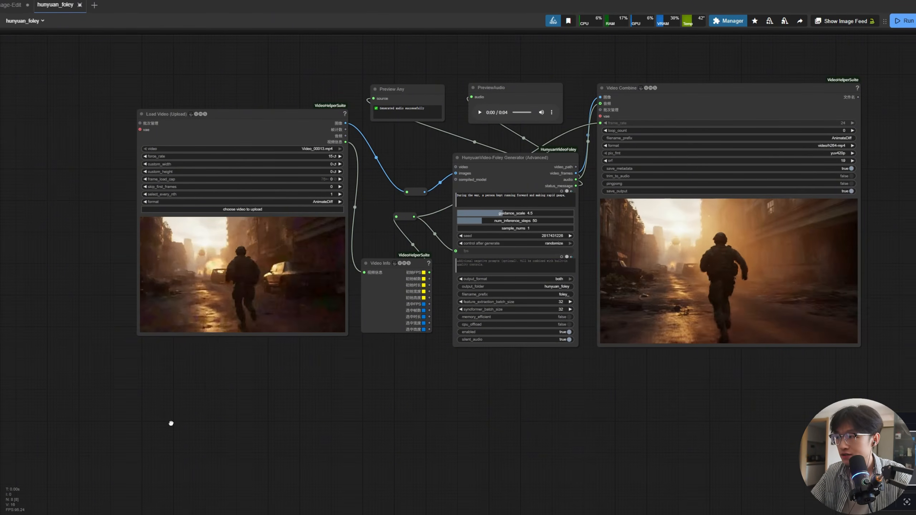